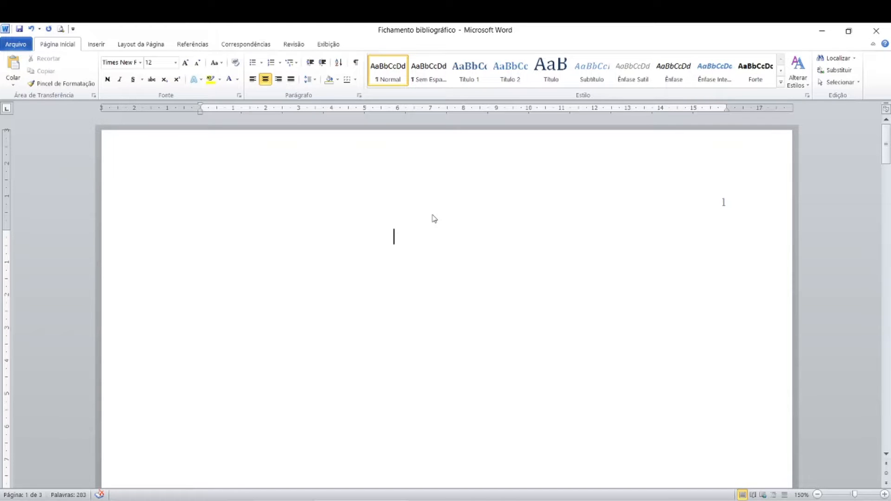
# Step: Review the page setup's margins, paper size and header distance, and confirm them for the whole document
pyautogui.click(136, 47)
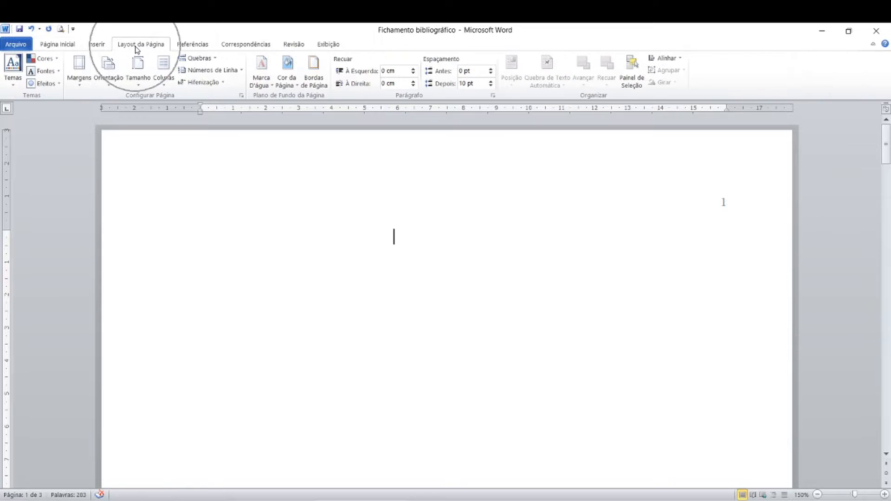
pyautogui.click(80, 78)
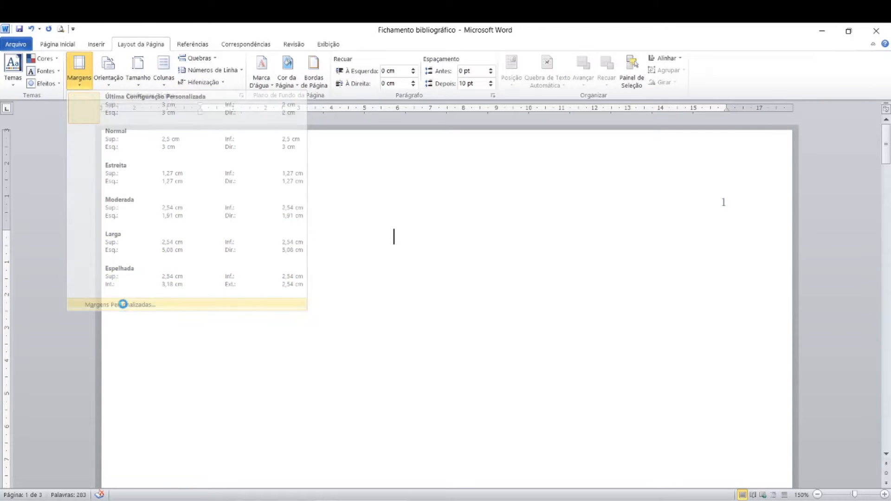
pyautogui.click(124, 304)
pyautogui.click(388, 153)
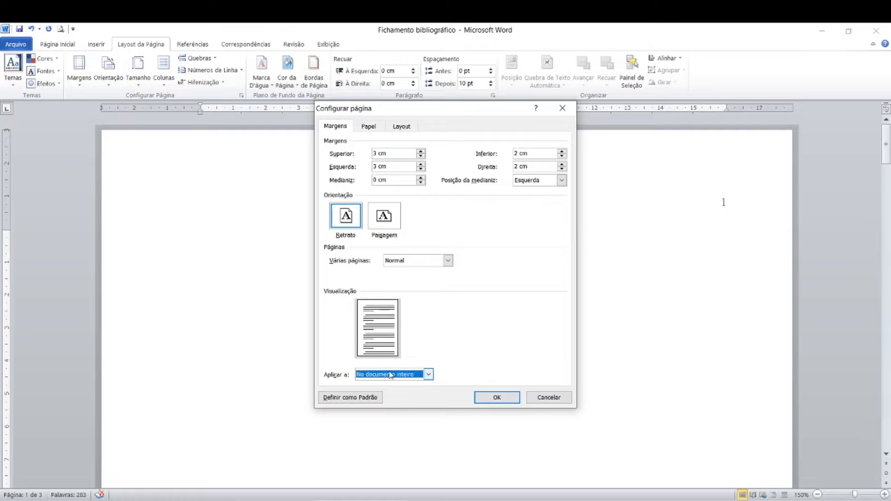
pyautogui.click(369, 127)
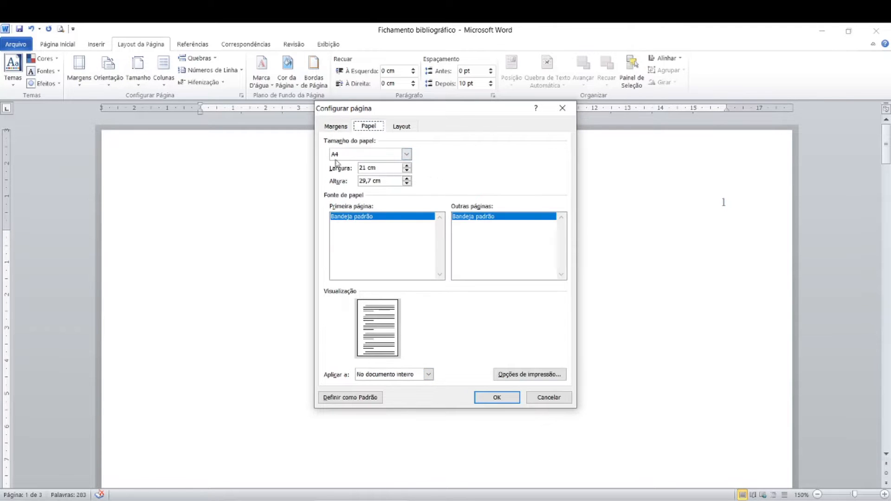
pyautogui.click(402, 127)
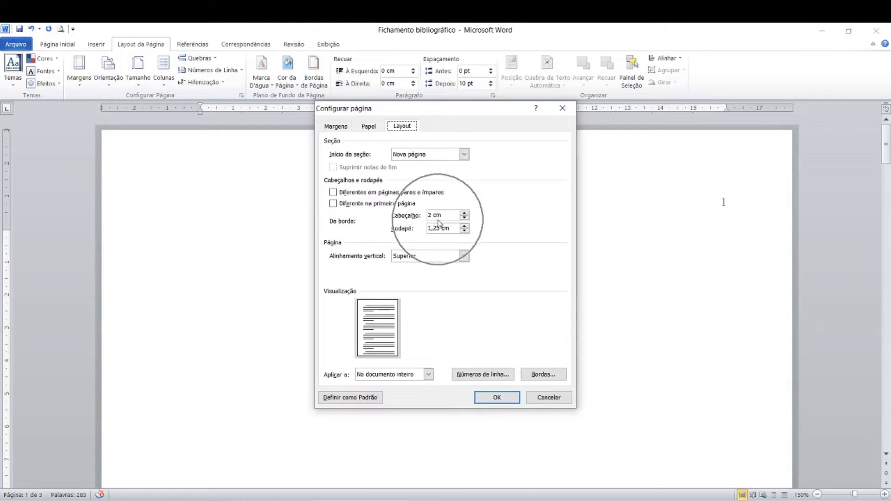
pyautogui.click(495, 397)
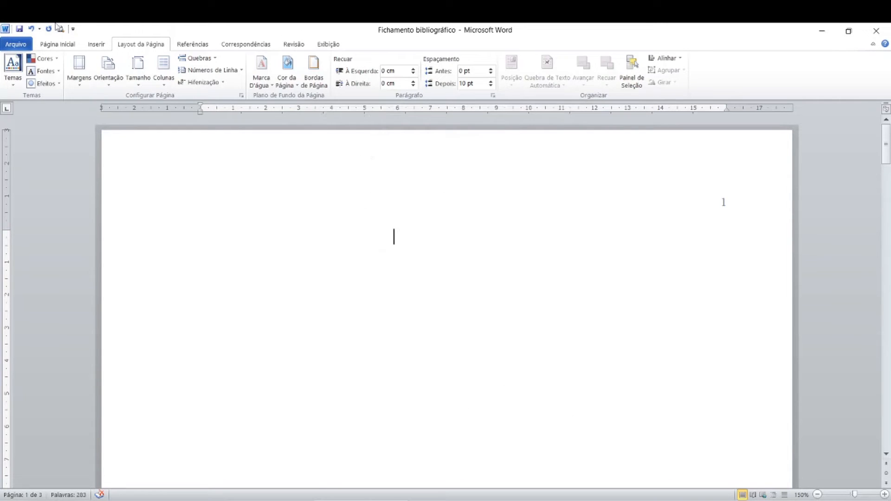
# Step: Examine the paragraph alignment and the available line spacing options, including 1,5
pyautogui.click(55, 46)
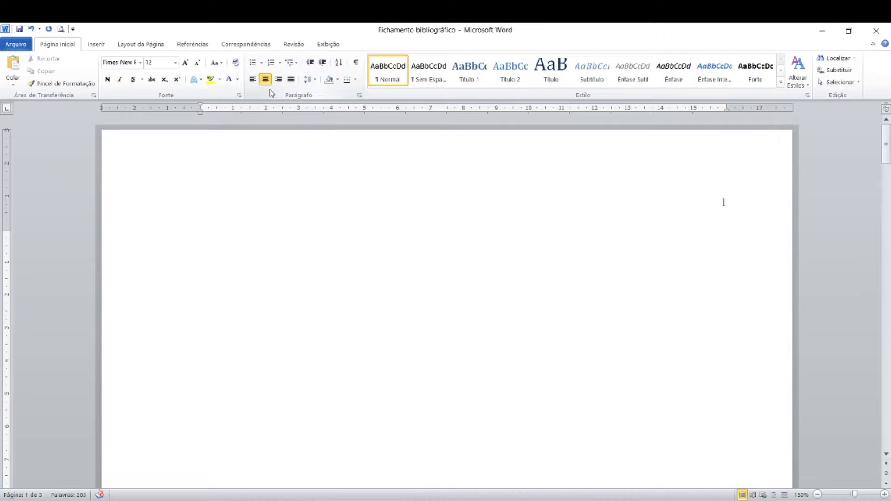
pyautogui.click(400, 237)
pyautogui.click(213, 273)
pyautogui.click(292, 80)
pyautogui.click(314, 84)
pyautogui.click(315, 85)
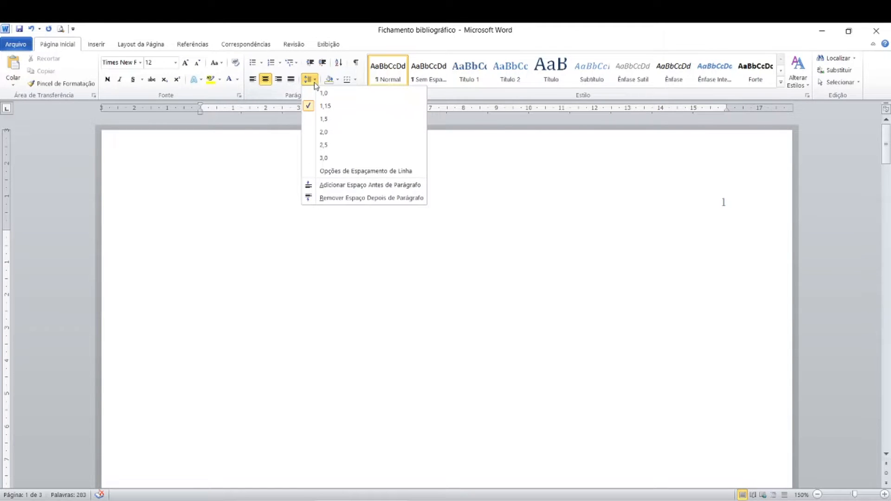
pyautogui.moveTo(318, 110); pyautogui.dragTo(322, 123)
pyautogui.click(322, 123)
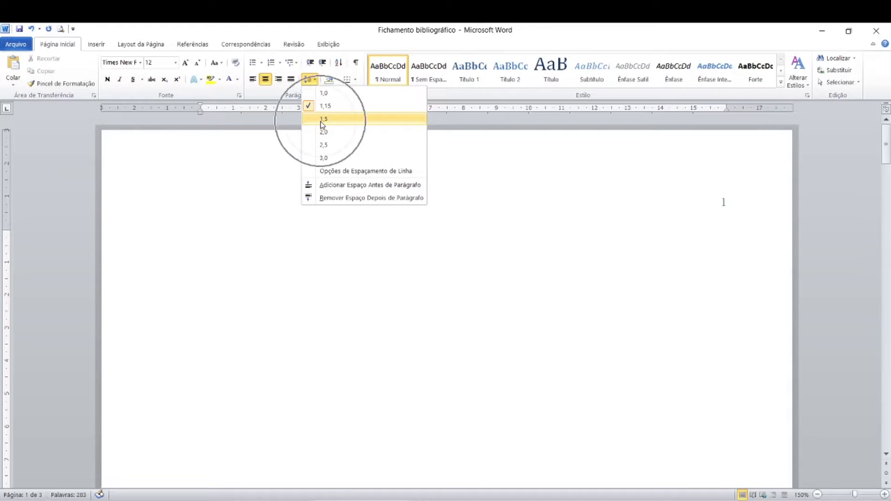
pyautogui.click(236, 280)
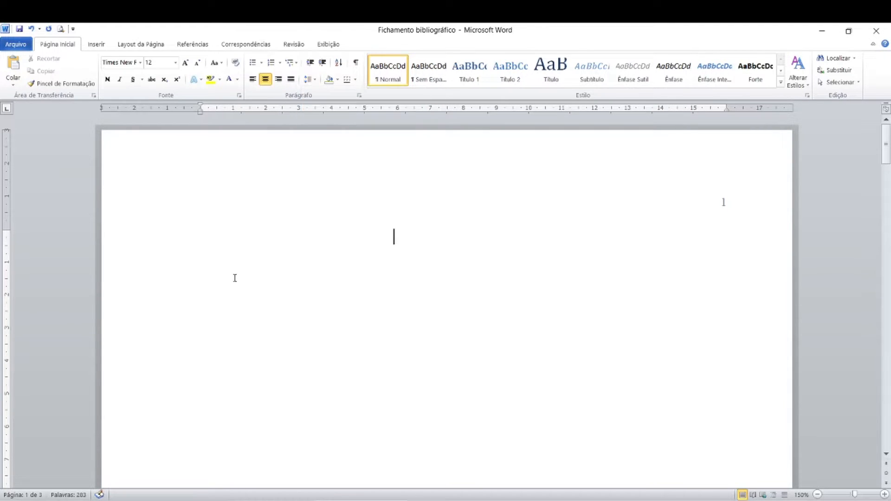
# Step: Insert a page number at the start of the page in the Número sem Formatação 3 style
pyautogui.click(721, 211)
pyautogui.click(100, 44)
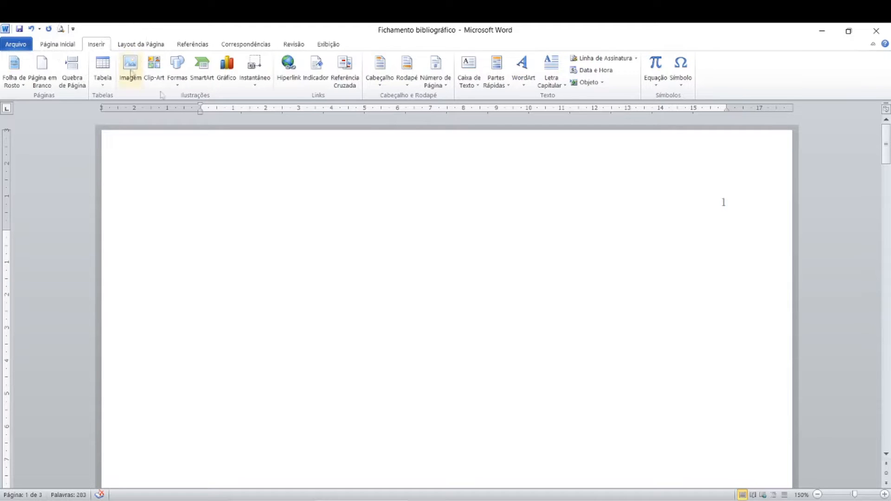
pyautogui.click(443, 86)
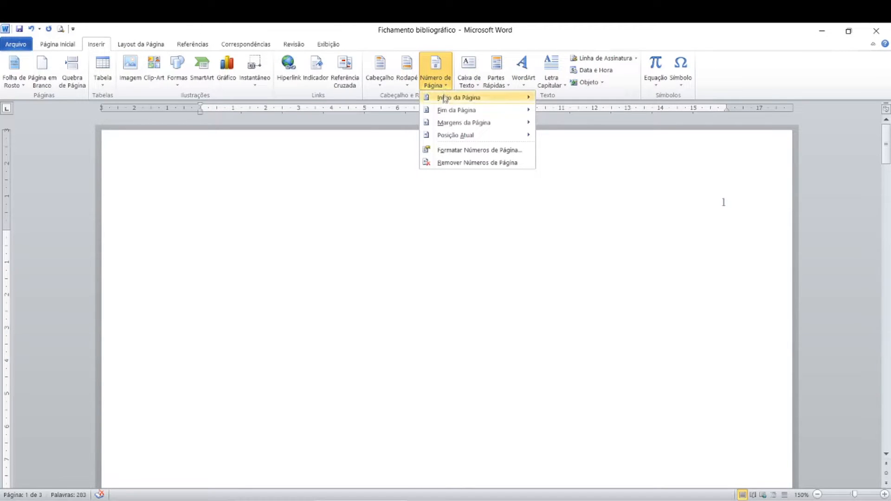
pyautogui.moveTo(444, 102)
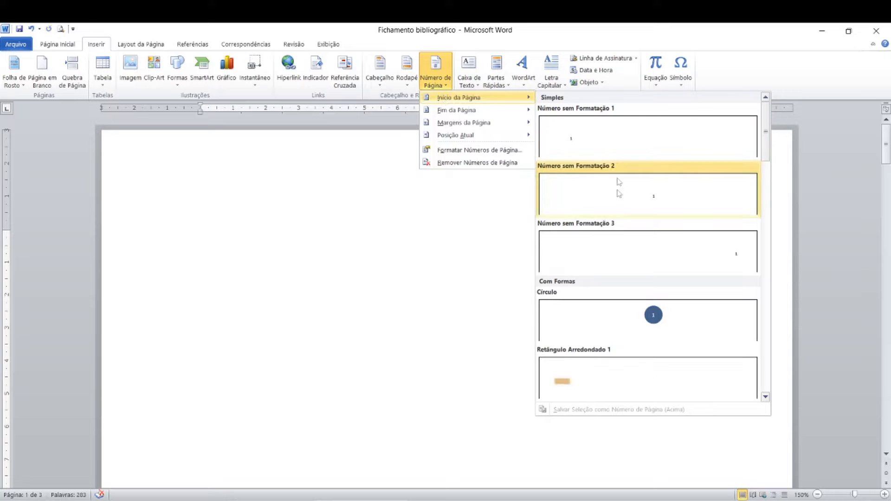
pyautogui.click(622, 248)
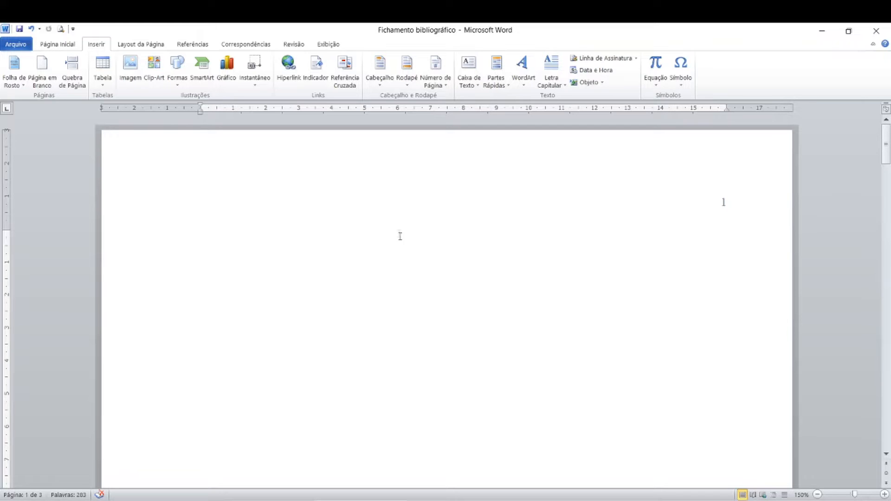
# Step: Set the font color of the hidden heading lines at the start of the first page to Automático
pyautogui.moveTo(393, 233); pyautogui.dragTo(403, 348)
pyautogui.click(71, 44)
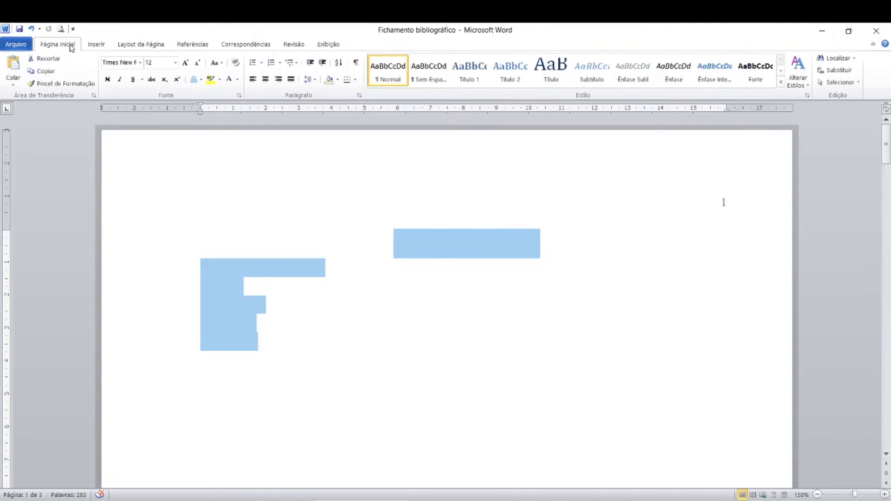
pyautogui.click(237, 80)
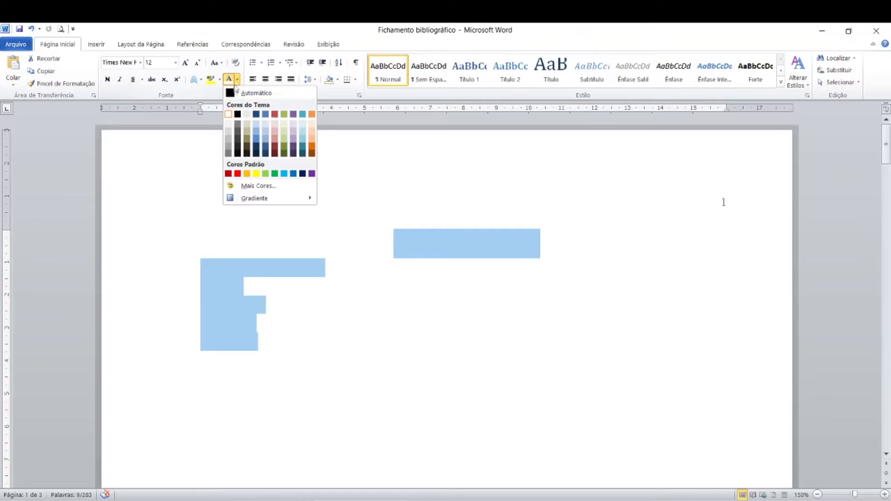
pyautogui.click(246, 92)
pyautogui.click(415, 283)
# Step: Fill in the Docente line with "Prof. Esp. XXXXXXXX"
pyautogui.scroll(-2, 407, 245)
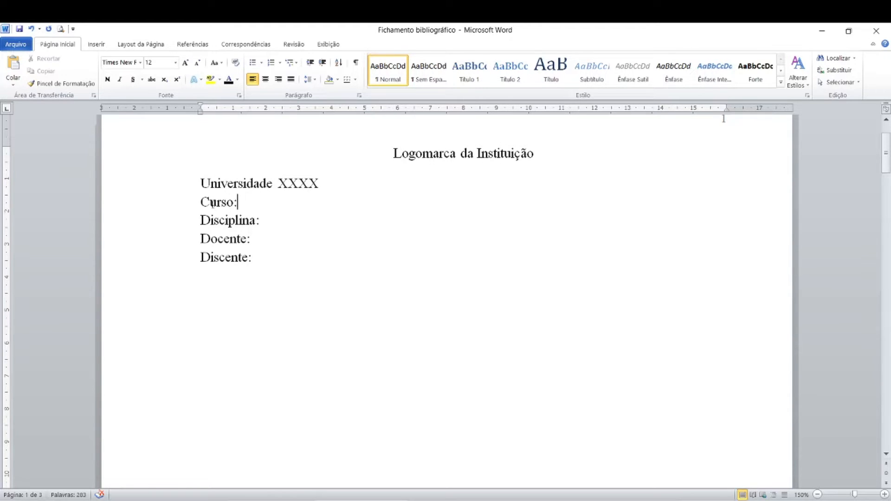
pyautogui.click(261, 241)
pyautogui.write('Prof. Esp. ')
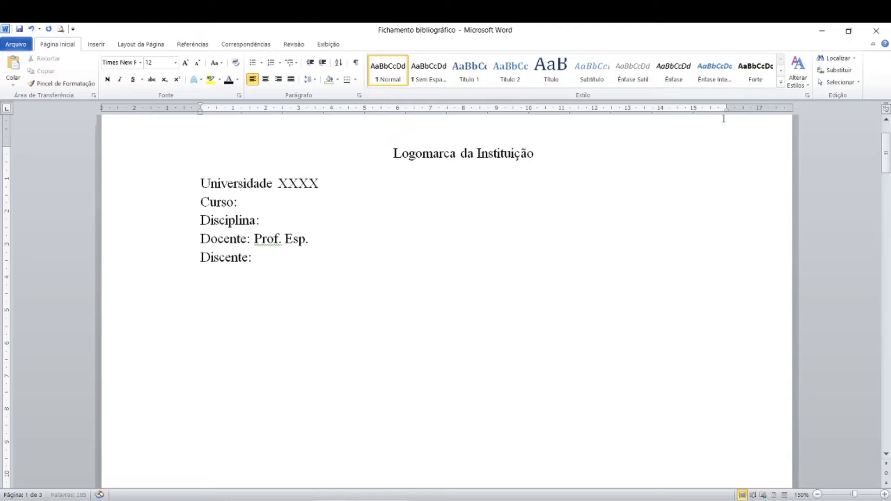
pyautogui.write('XXXXXXXX')
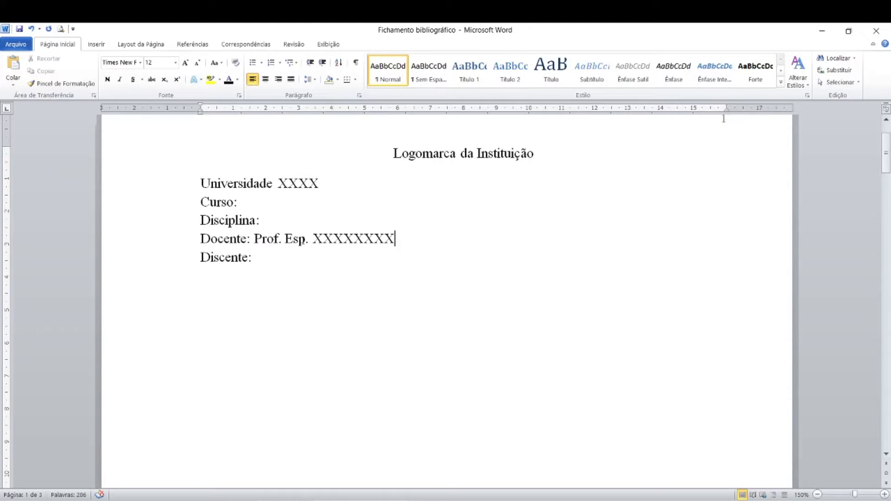
# Step: Replace the academic title Esp in the Docente line with Me
pyautogui.press('BackSpace')
pyautogui.press('BackSpace')
pyautogui.press('BackSpace')
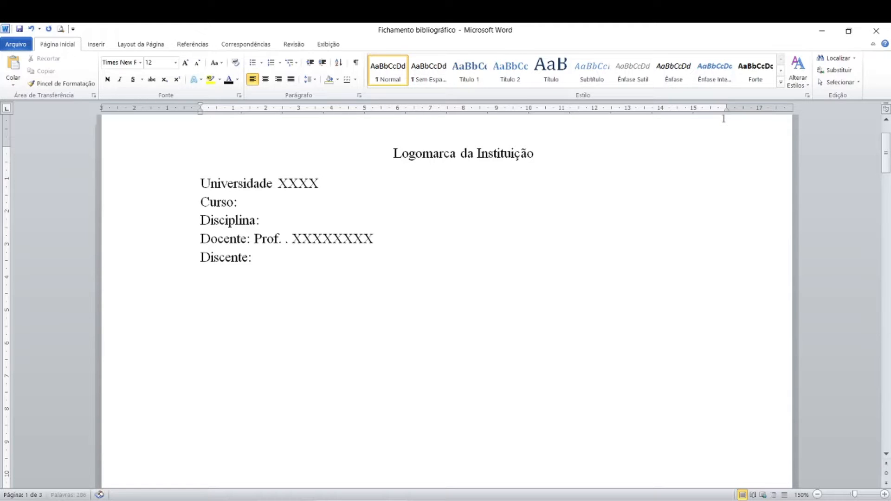
pyautogui.write('Me')
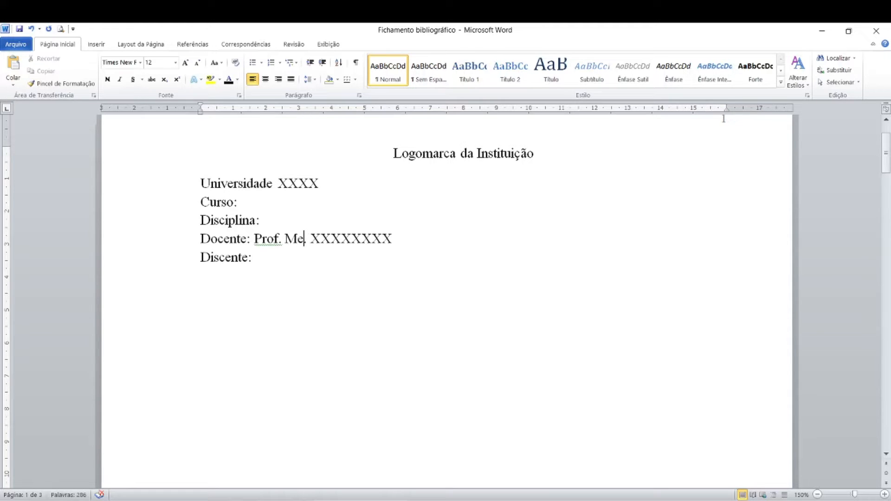
# Step: Change the academic title in the Docente line so that it reads "Prof. Dr. XXXXXXXX"
pyautogui.press('Delete')
pyautogui.press('BackSpace')
pyautogui.press('BackSpace')
pyautogui.write('Dr')
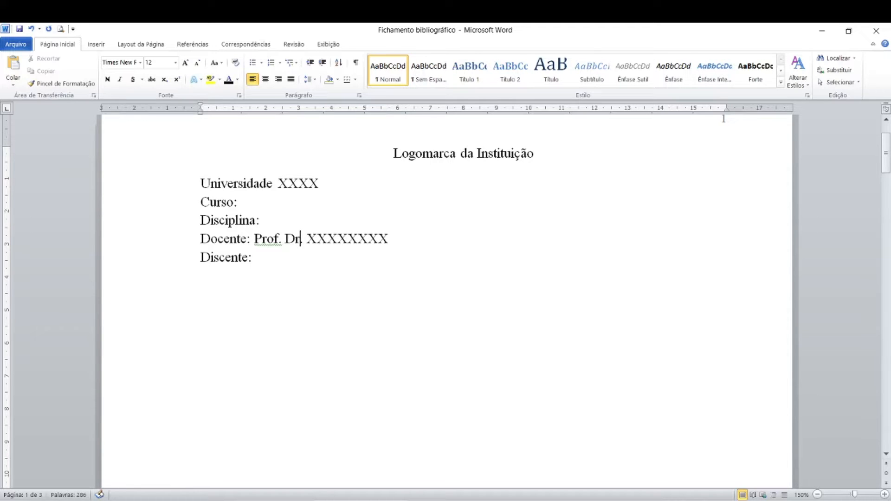
pyautogui.write('.')
pyautogui.press('Left')
pyautogui.press('Left')
pyautogui.press('Left')
pyautogui.press('Left')
pyautogui.press('Left')
pyautogui.write('.')
# Step: Insert a table with one column and three rows below the Discente line, separated by a blank line
pyautogui.click(257, 261)
pyautogui.click(257, 261)
pyautogui.click(257, 261)
pyautogui.press('Return')
pyautogui.click(205, 277)
pyautogui.click(100, 46)
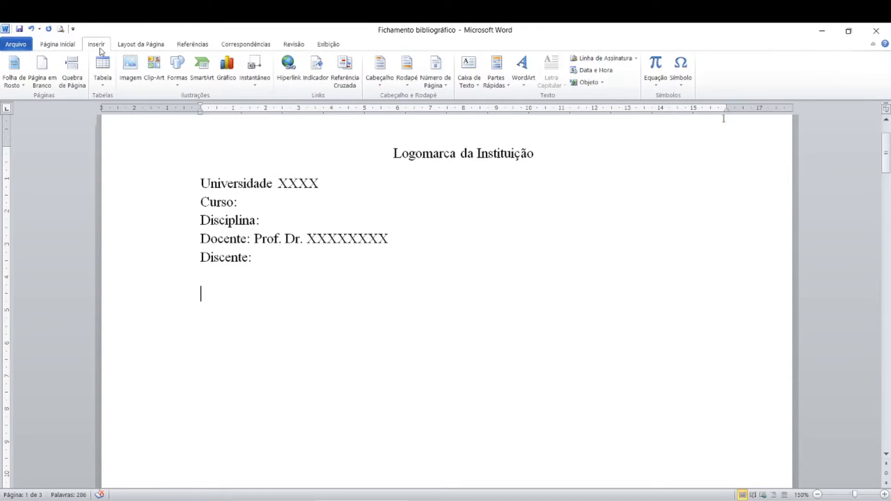
pyautogui.click(104, 81)
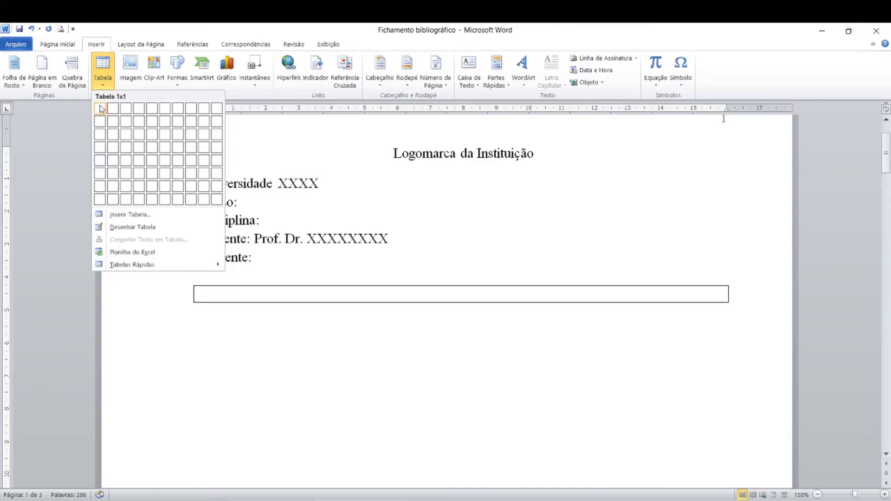
pyautogui.click(99, 135)
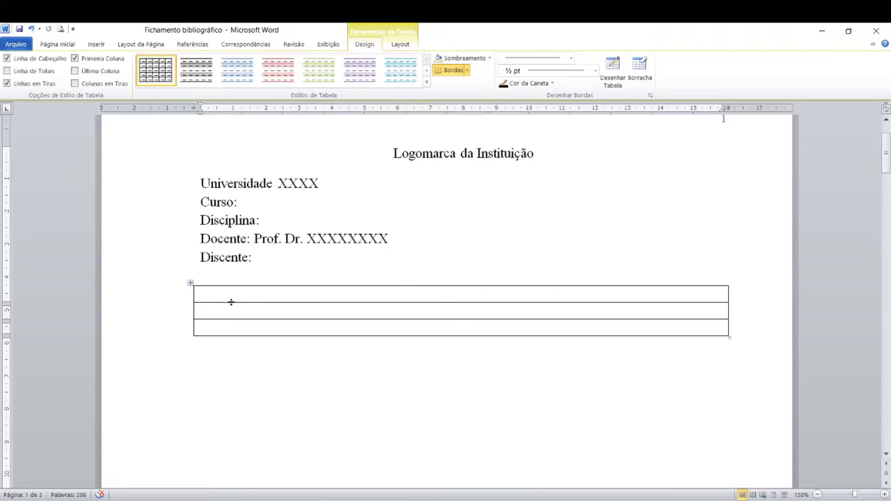
# Step: Enter "FICHAMENTO BIBLIOGRÁFICO" in the table's first row and make it centered and bold
pyautogui.write('FICH')
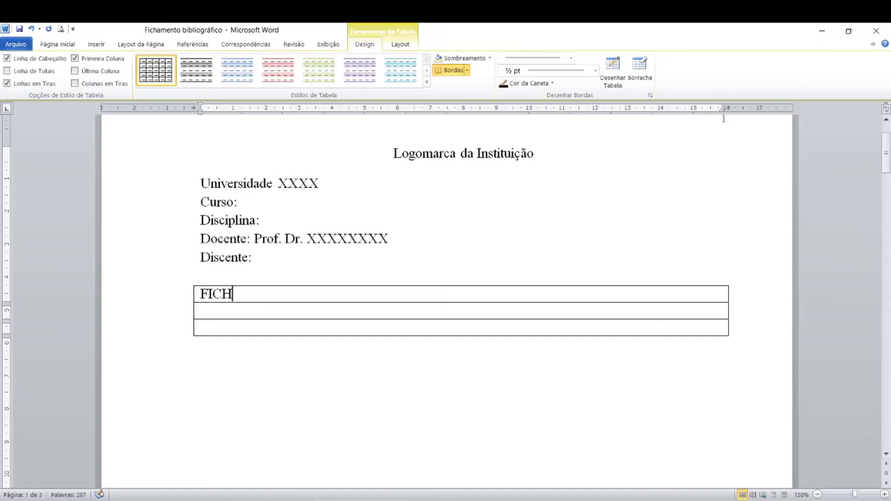
pyautogui.write('AMENTO')
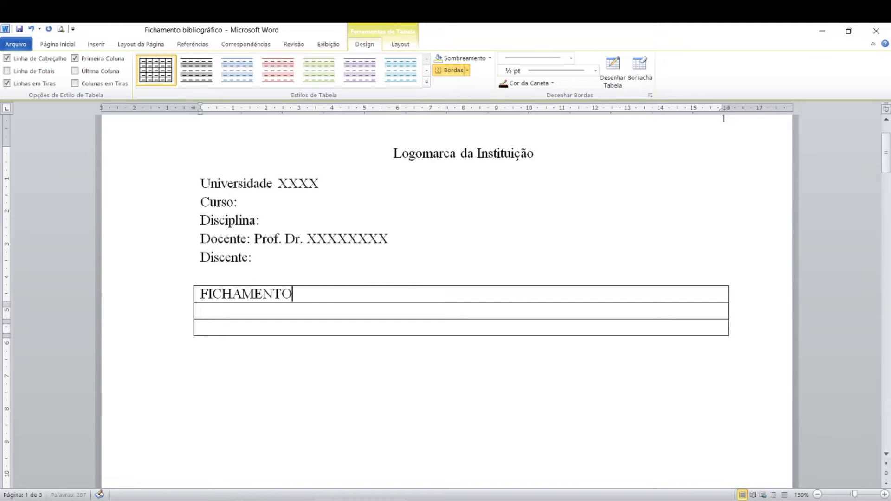
pyautogui.write(' BIBLIOGRÁFICO')
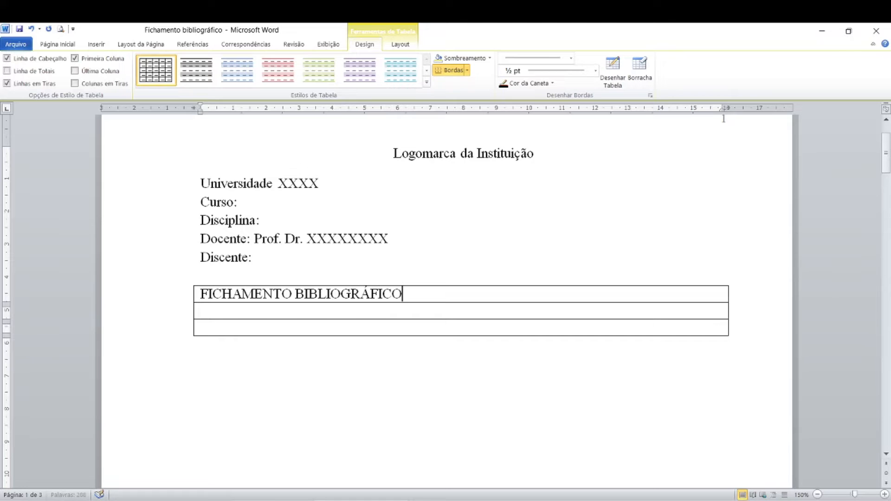
pyautogui.moveTo(410, 294); pyautogui.dragTo(199, 294)
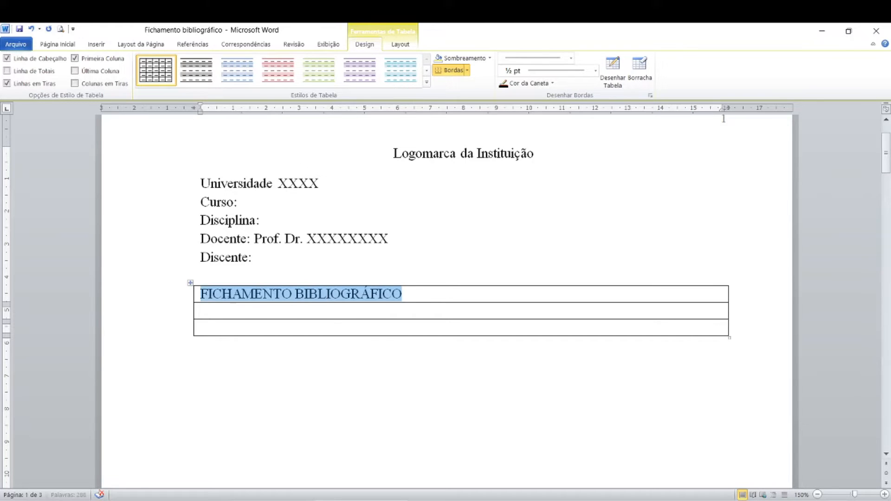
pyautogui.click(60, 45)
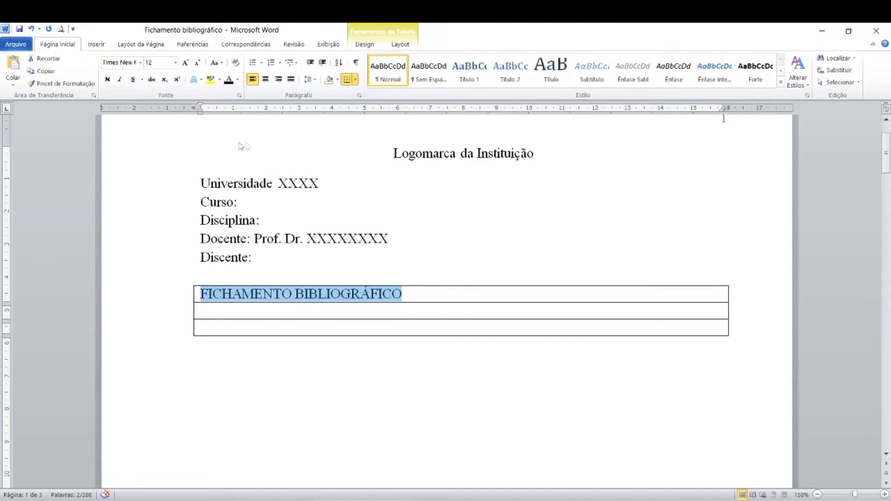
pyautogui.click(265, 80)
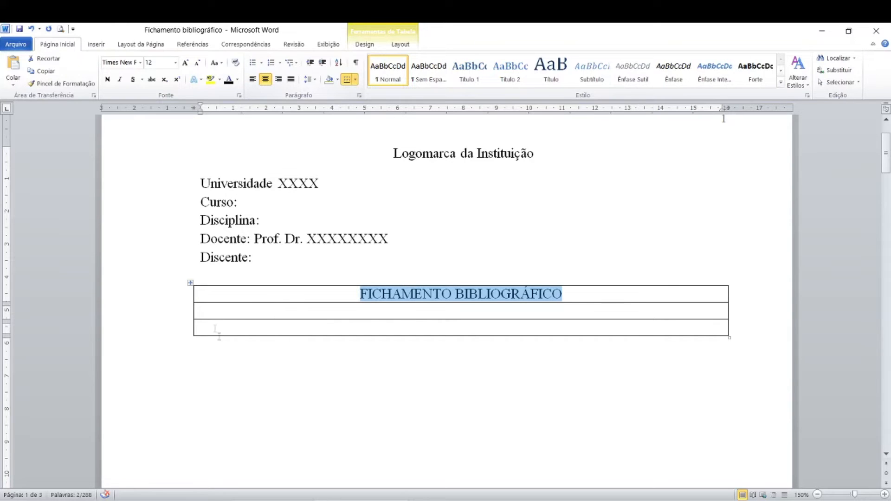
pyautogui.click(107, 79)
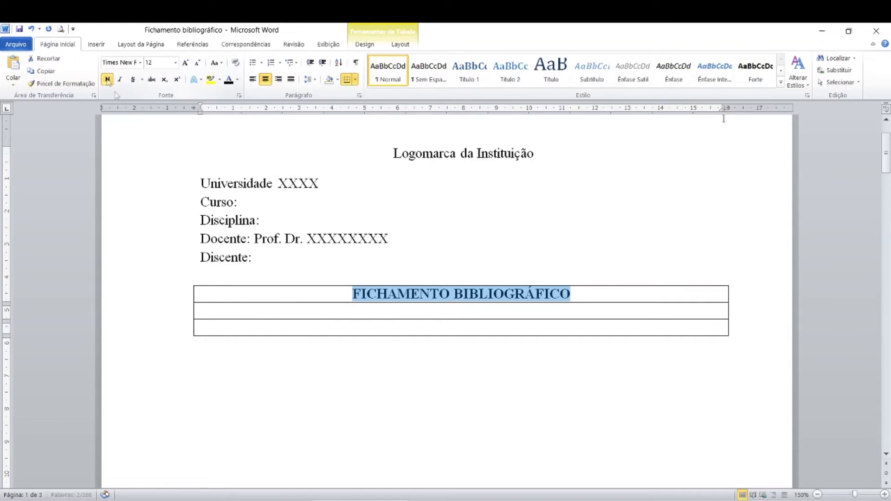
# Step: Enter the bold heading "REFERÊNCIA" in the table's second row and add two blank lines below it
pyautogui.click(212, 312)
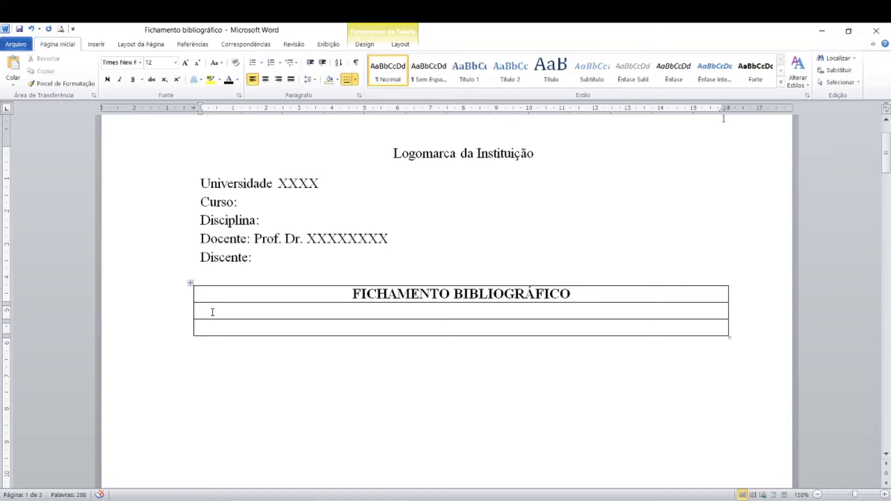
pyautogui.write('REFERÊNCIA')
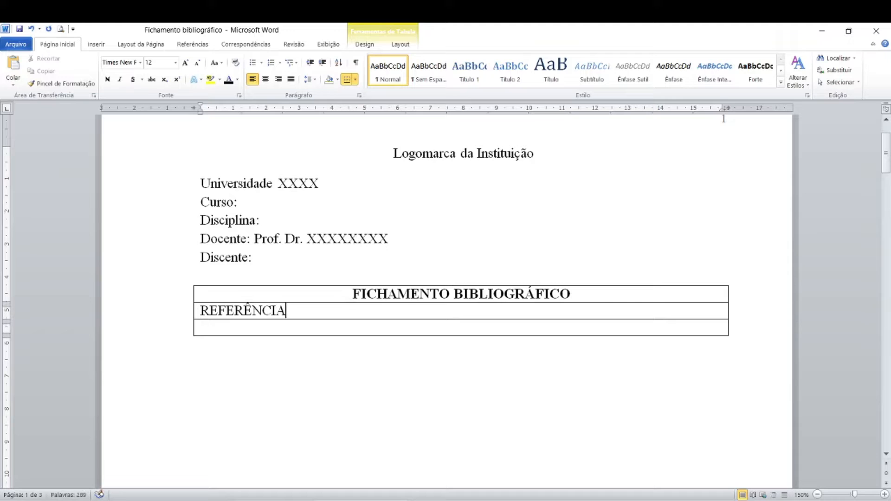
pyautogui.moveTo(298, 313); pyautogui.dragTo(193, 310)
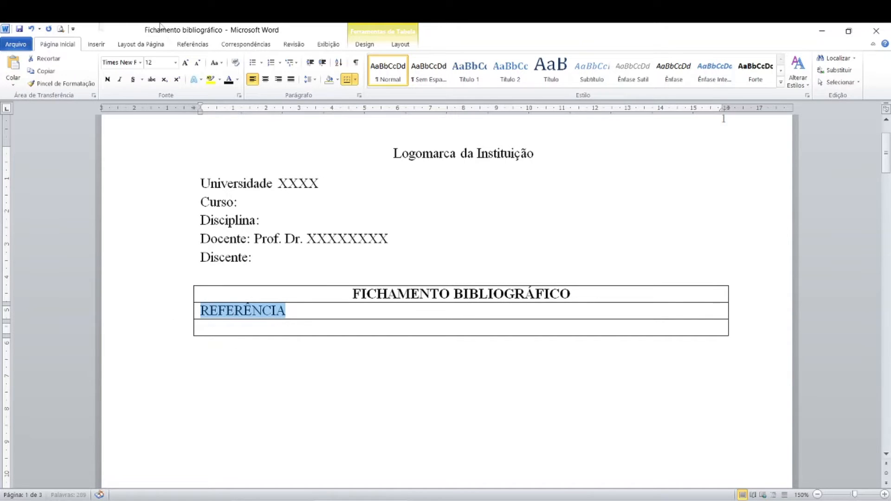
pyautogui.click(108, 79)
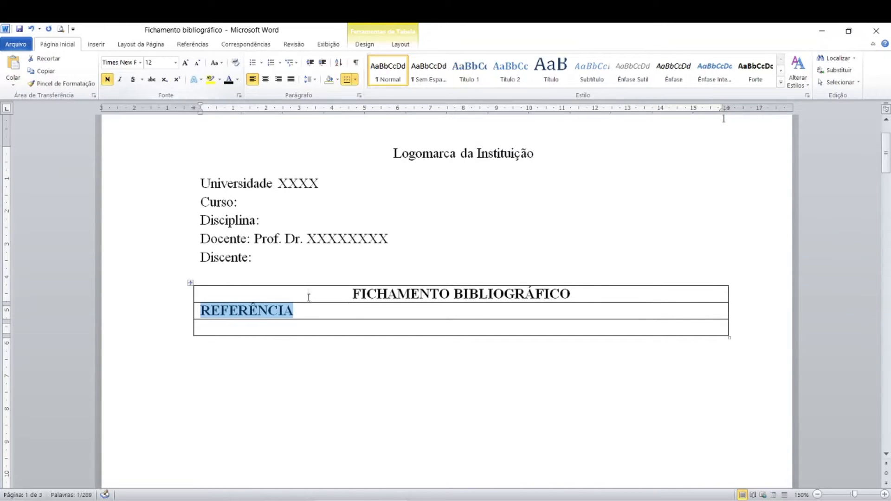
pyautogui.click(302, 309)
pyautogui.press('Return')
pyautogui.press('Return')
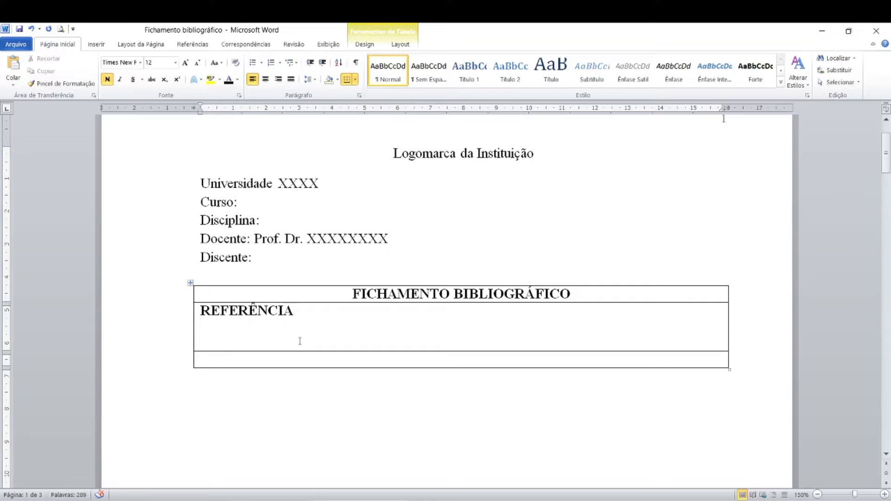
# Step: Enlarge the table's third row with six extra blank lines
pyautogui.click(236, 360)
pyautogui.press('Return')
pyautogui.press('Return')
pyautogui.press('Return')
pyautogui.press('Return')
pyautogui.press('Return')
pyautogui.press('Return')
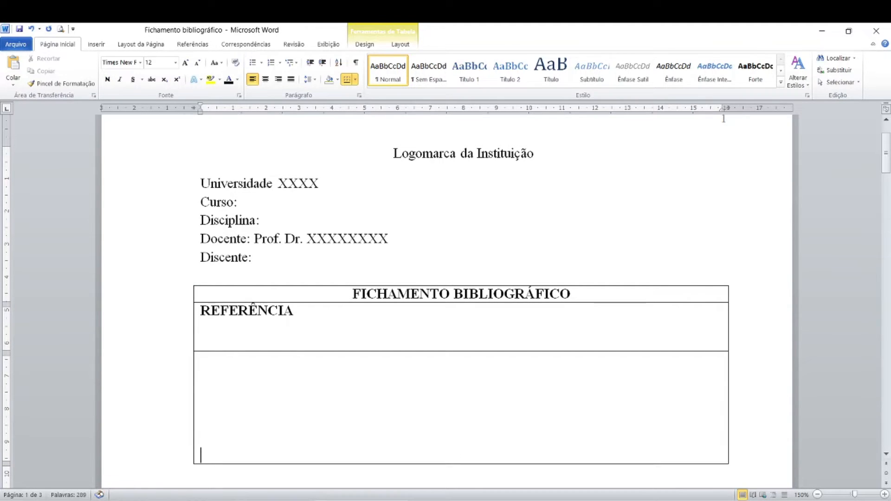
pyautogui.scroll(-3, 235, 360)
pyautogui.click(250, 261)
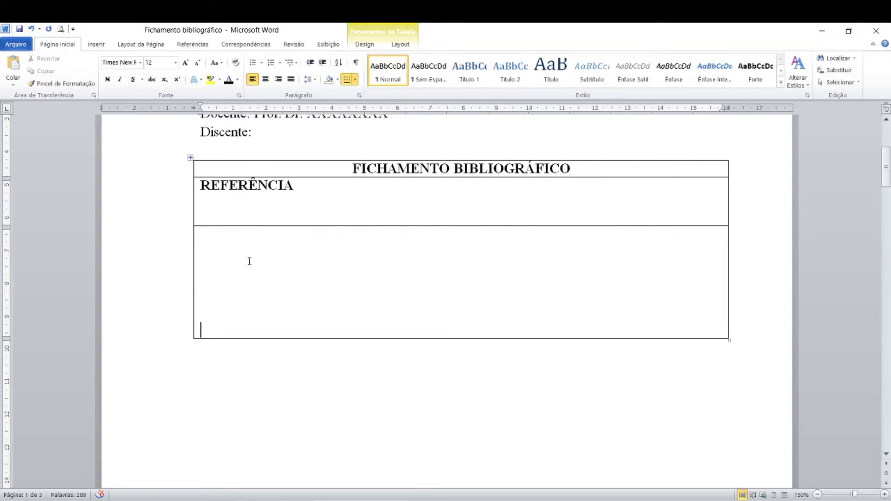
pyautogui.scroll(3, 249, 261)
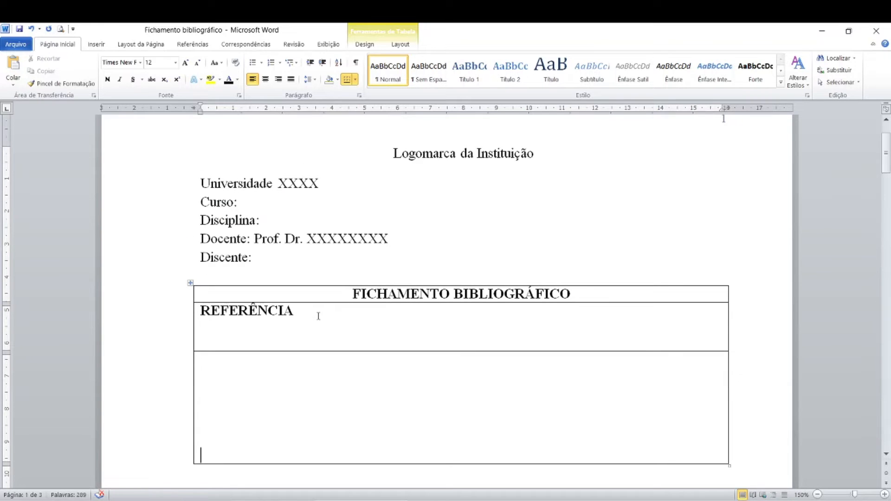
pyautogui.scroll(-1, 318, 317)
pyautogui.scroll(1, 319, 317)
pyautogui.scroll(-1, 319, 318)
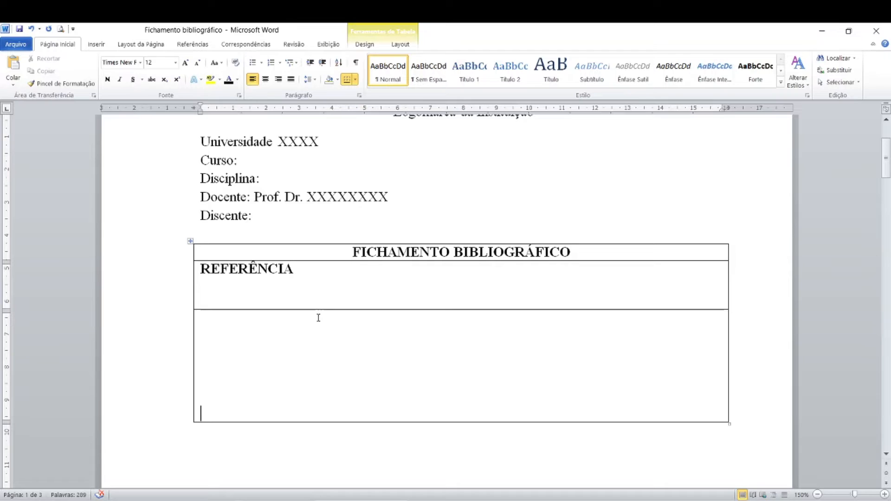
pyautogui.scroll(1, 319, 317)
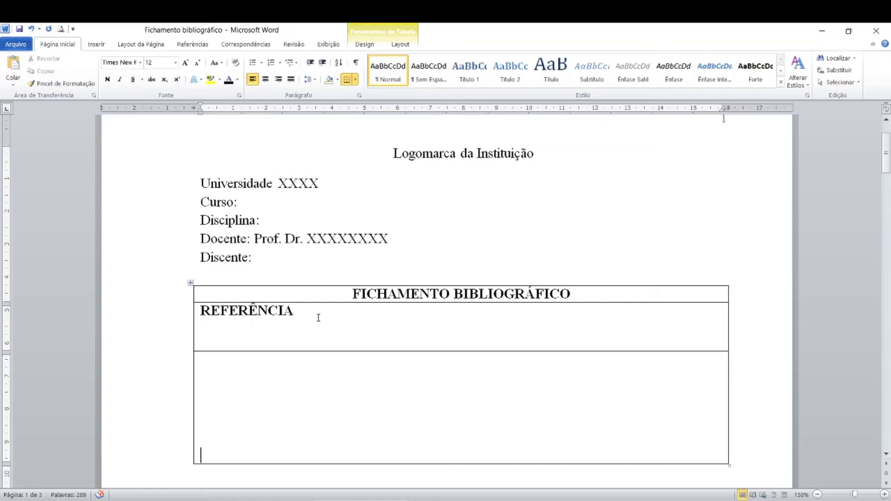
# Step: Apply the black font color to the hidden title in the first row of the second page's table
pyautogui.scroll(-1, 318, 318)
pyautogui.scroll(-5, 318, 317)
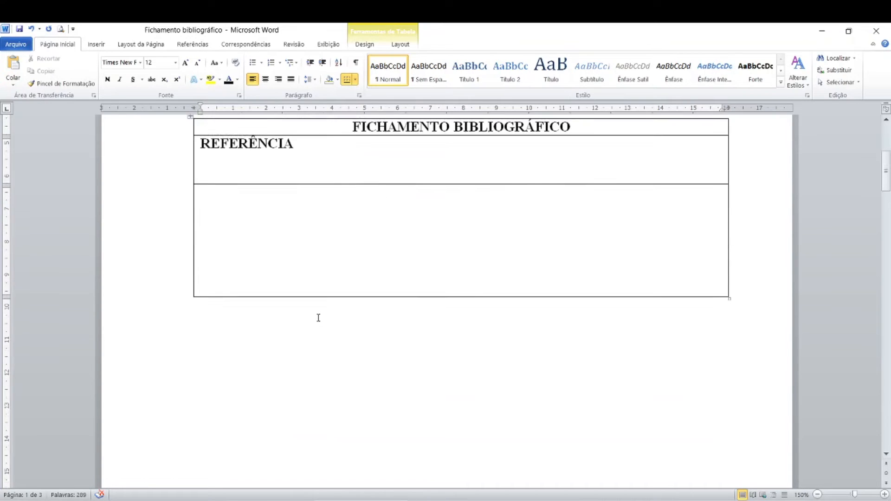
pyautogui.scroll(-2, 319, 317)
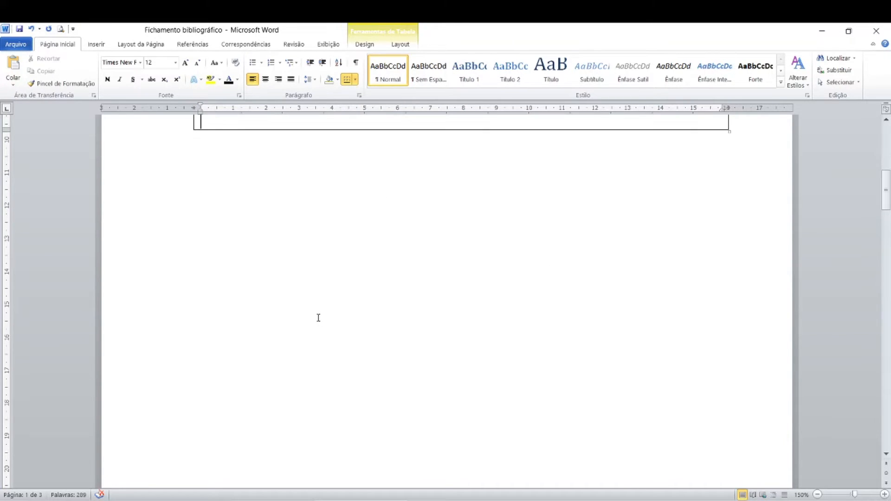
pyautogui.scroll(-12, 319, 318)
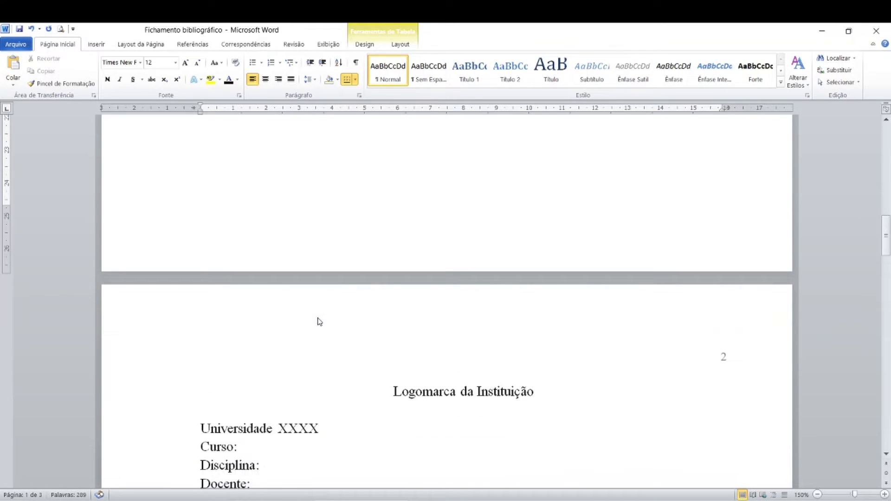
pyautogui.scroll(-1, 319, 317)
pyautogui.click(333, 269)
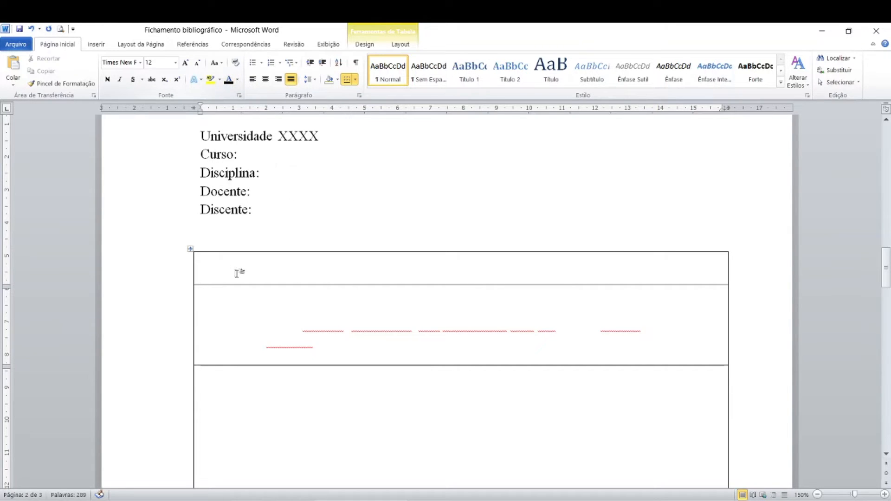
pyautogui.moveTo(225, 262); pyautogui.dragTo(512, 279)
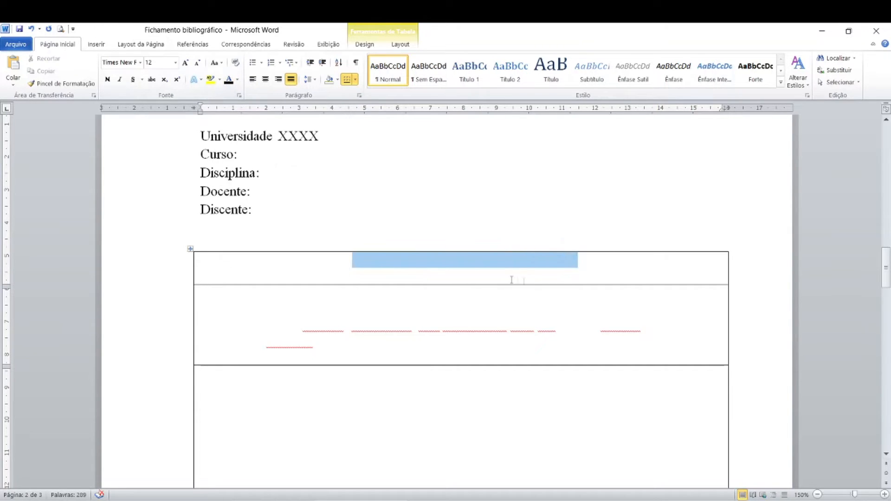
pyautogui.click(232, 81)
pyautogui.click(294, 320)
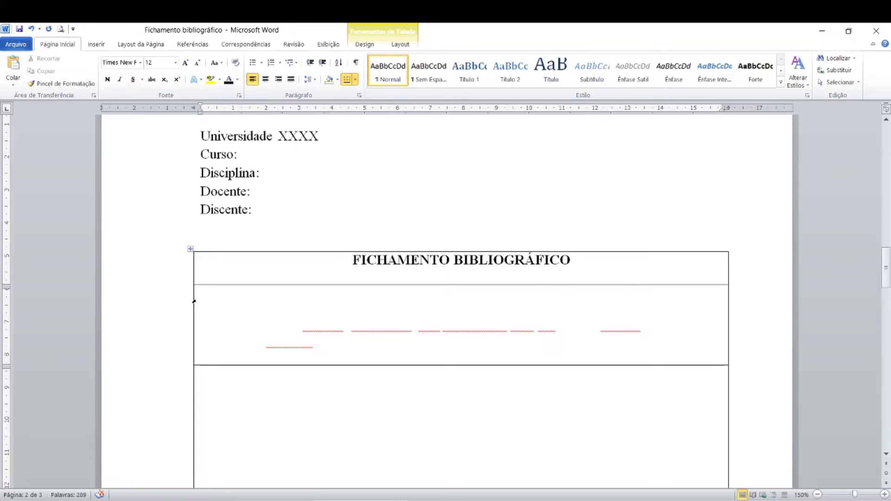
# Step: Apply the black font color to the hidden heading and reference in the second row of the second page's table
pyautogui.moveTo(201, 293); pyautogui.dragTo(398, 347)
pyautogui.click(228, 80)
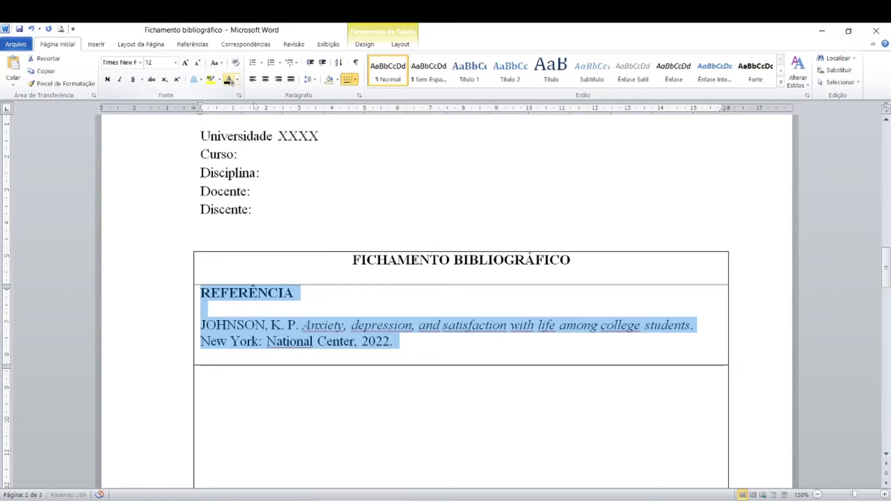
pyautogui.click(404, 347)
pyautogui.click(410, 332)
pyautogui.click(415, 334)
# Step: Examine the third row of the second page's table down to the end of the page
pyautogui.scroll(-4, 414, 333)
pyautogui.scroll(1, 403, 266)
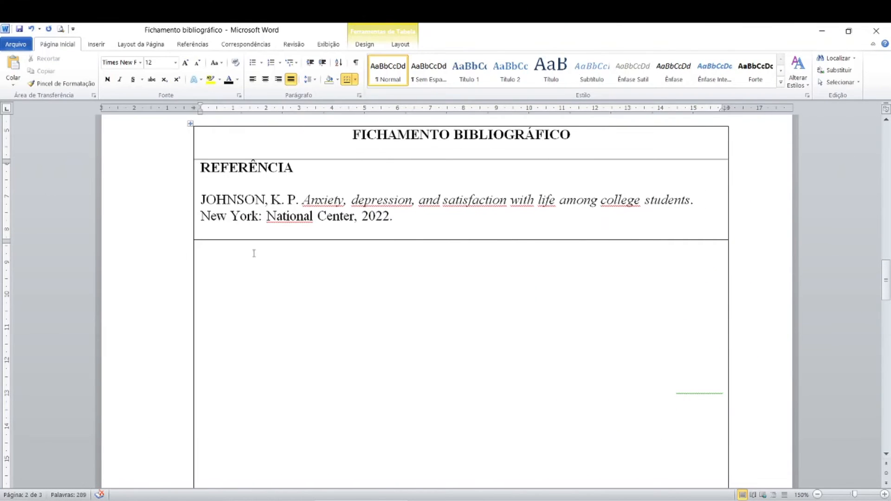
pyautogui.click(246, 253)
pyautogui.click(356, 204)
pyautogui.hotkey('ctrl', 'shift', 'l')
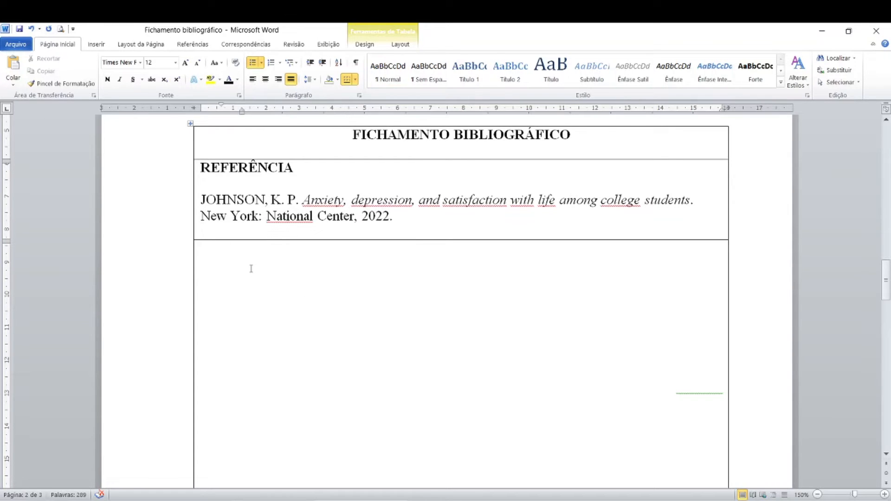
pyautogui.scroll(-10, 297, 327)
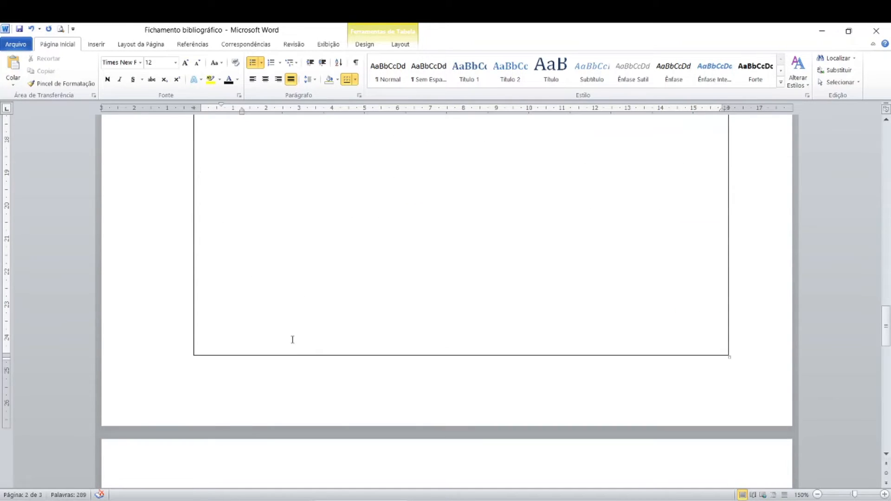
pyautogui.scroll(-1, 294, 343)
pyautogui.scroll(12, 293, 341)
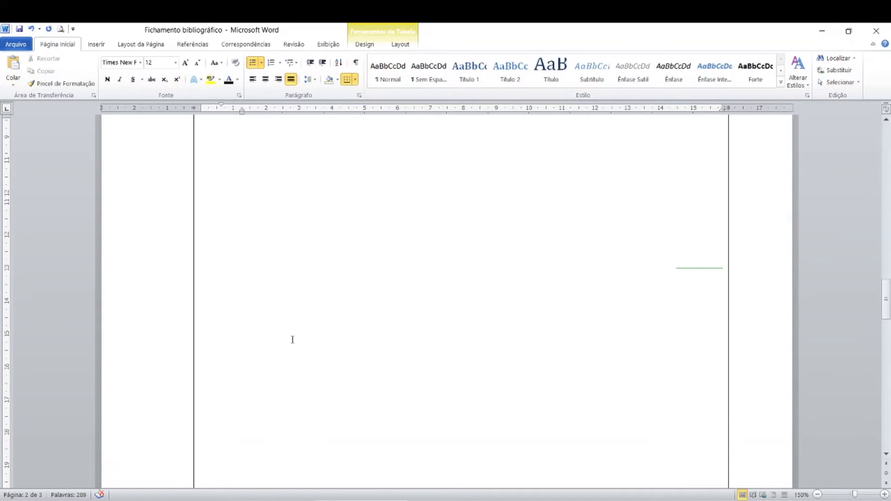
pyautogui.scroll(1, 293, 339)
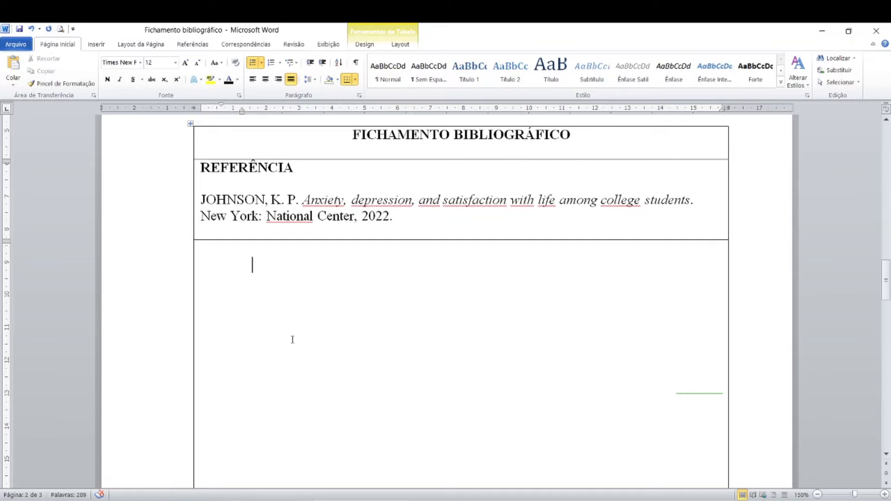
# Step: Apply the black font color to the hidden first bulleted paragraph in the third row of the second page's table
pyautogui.click(356, 216)
pyautogui.write(',')
pyautogui.click(237, 255)
pyautogui.moveTo(238, 255); pyautogui.dragTo(598, 340)
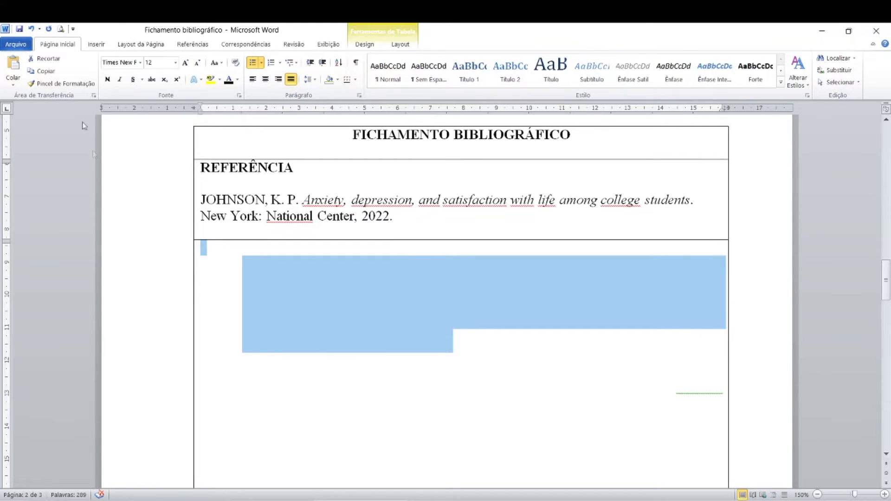
pyautogui.click(229, 80)
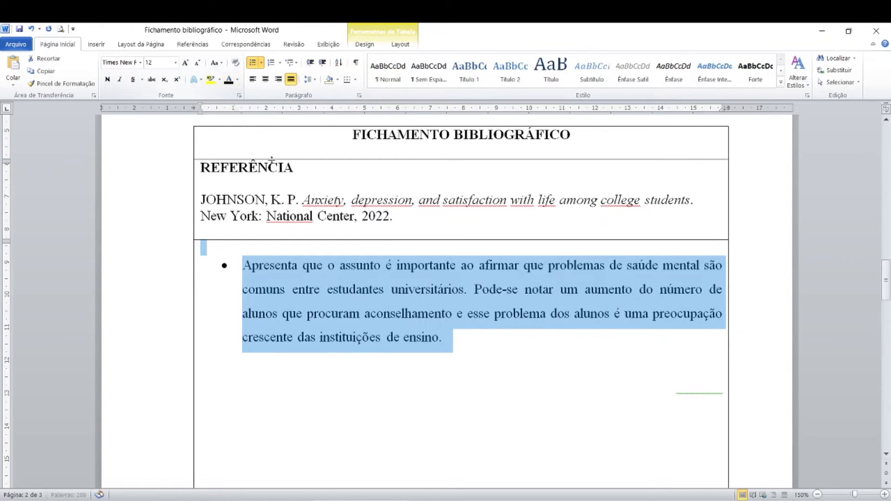
pyautogui.click(330, 337)
pyautogui.press('End')
pyautogui.scroll(-1, 342, 341)
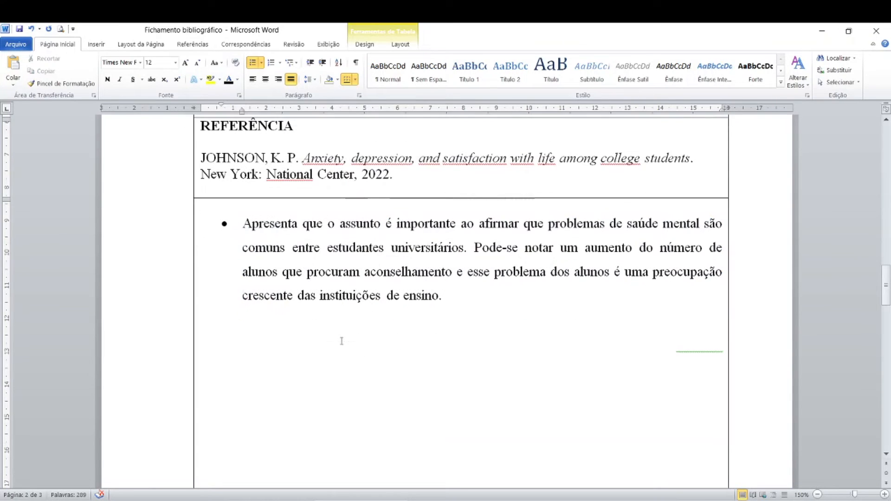
# Step: Choose the solid round bullet from the bullet library for the paragraph in the table's third row
pyautogui.click(218, 225)
pyautogui.click(253, 66)
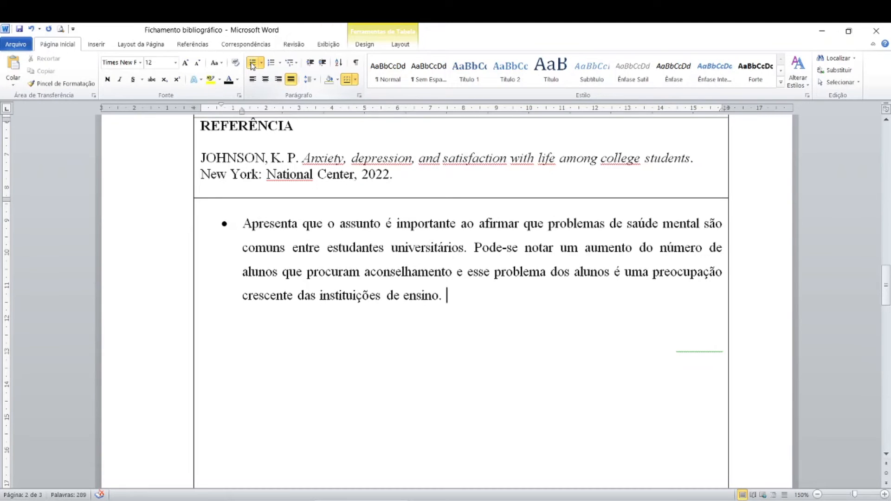
pyautogui.click(261, 66)
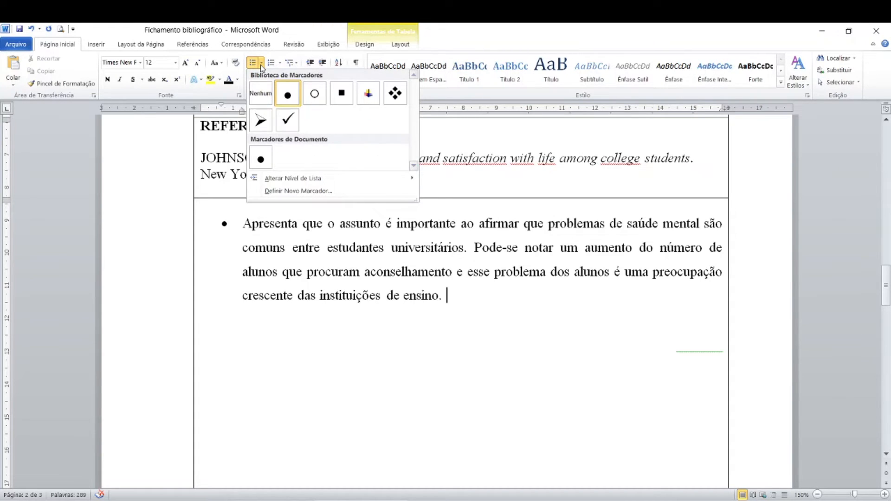
pyautogui.click(288, 95)
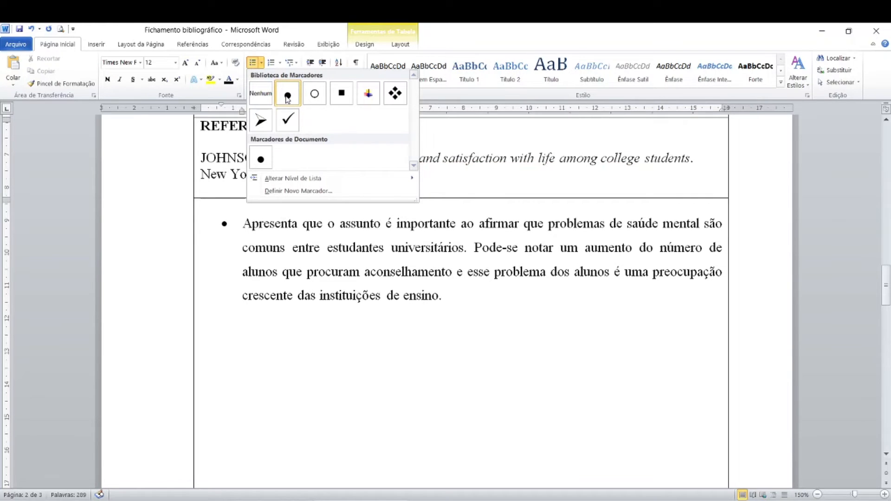
pyautogui.click(288, 95)
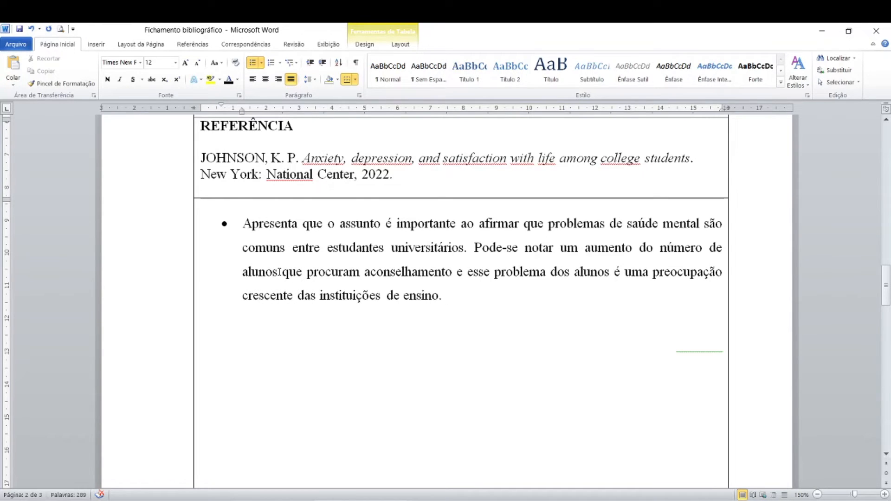
pyautogui.click(350, 174)
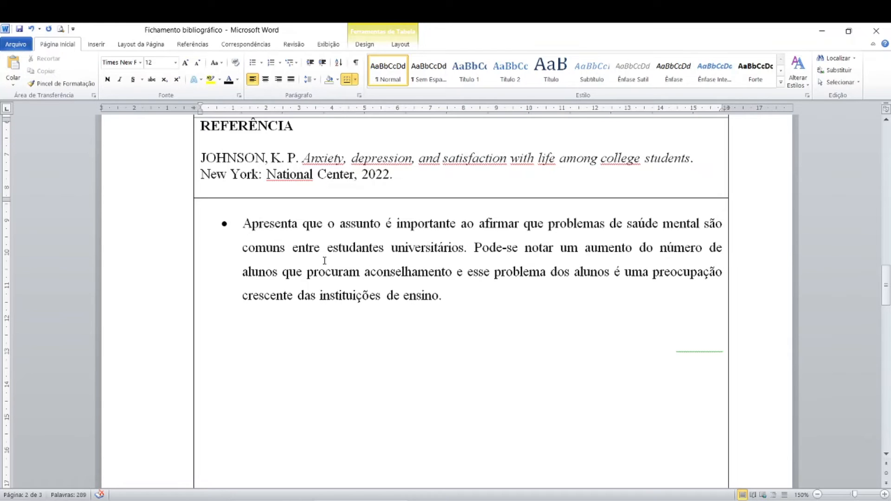
pyautogui.click(296, 272)
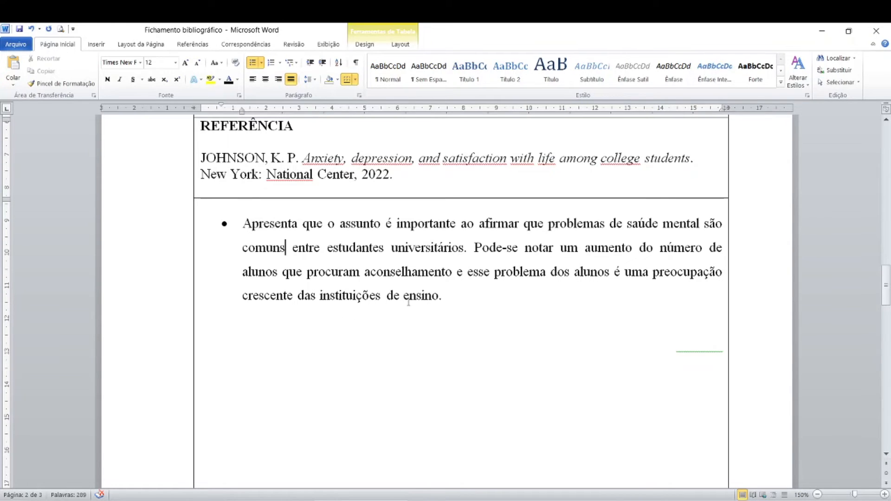
pyautogui.click(419, 302)
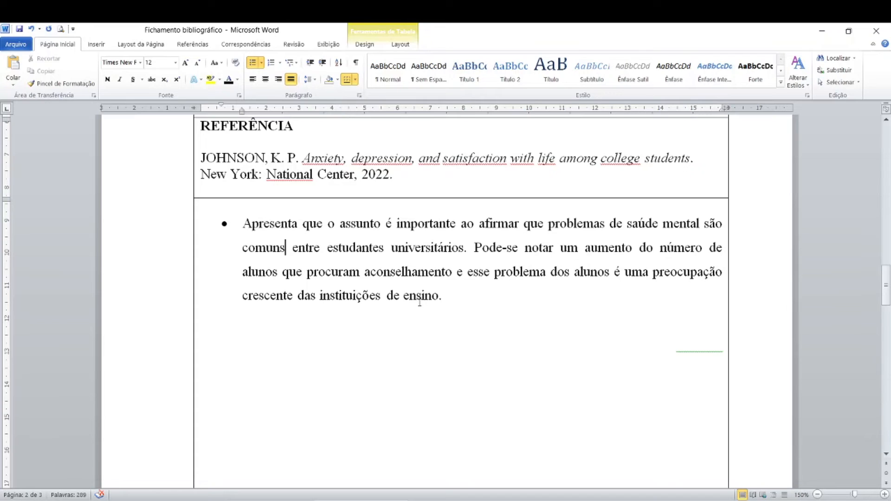
# Step: Add the page citation "(p. 14)" with a lowercase p at the end of the bulleted paragraph
pyautogui.click(455, 297)
pyautogui.click(449, 298)
pyautogui.click(450, 298)
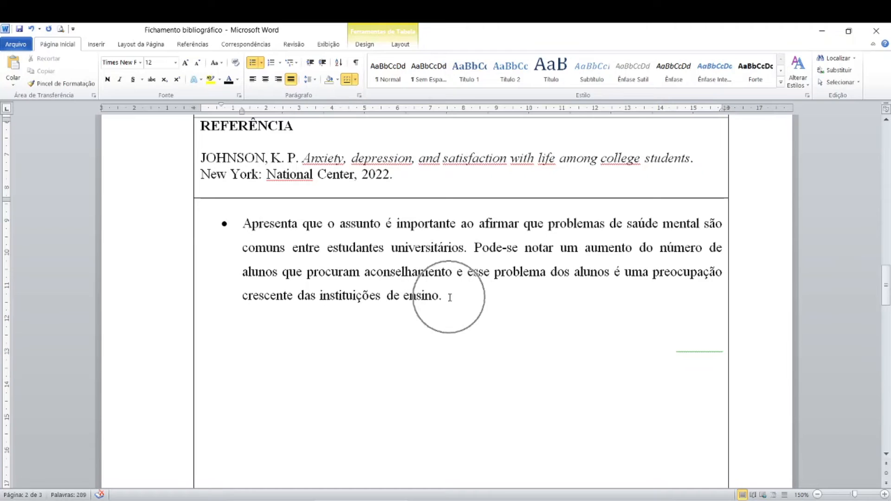
pyautogui.click(450, 298)
pyautogui.click(449, 297)
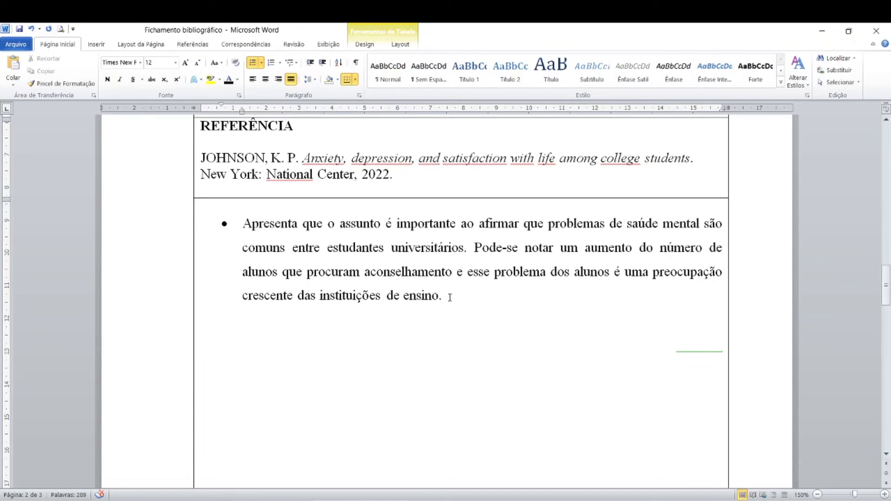
pyautogui.click(265, 275)
pyautogui.write('(P. 14)')
pyautogui.click(458, 295)
pyautogui.press('BackSpace')
pyautogui.write('p')
pyautogui.click(485, 298)
pyautogui.moveTo(446, 297); pyautogui.dragTo(485, 299)
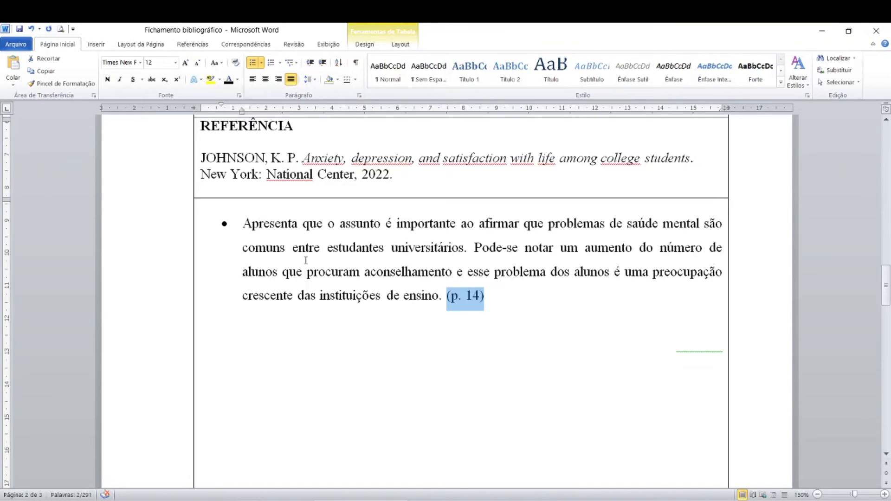
# Step: Remove the page citation "(p. 14)" from the end of the first bulleted paragraph in the table's third row
pyautogui.press('Delete')
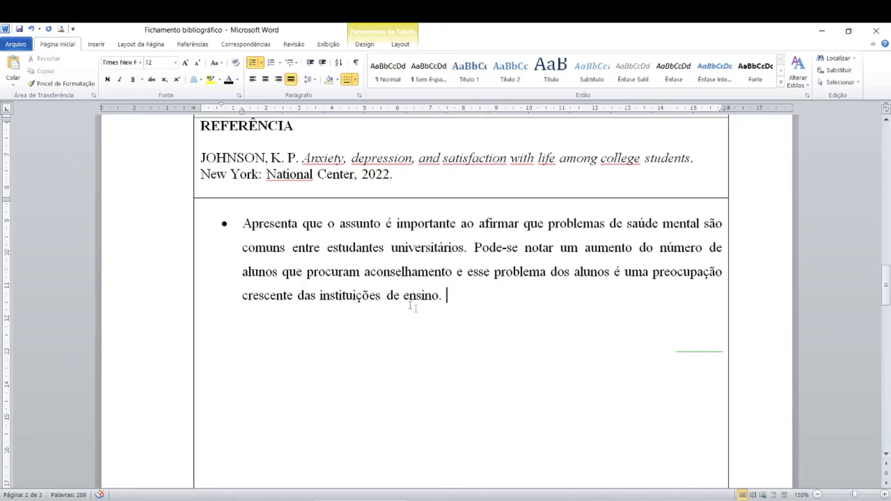
pyautogui.click(446, 297)
pyautogui.scroll(3, 446, 297)
# Step: Apply the black font color to the five hidden bulleted paragraphs directly below the first one in the table's third row
pyautogui.scroll(-4, 446, 297)
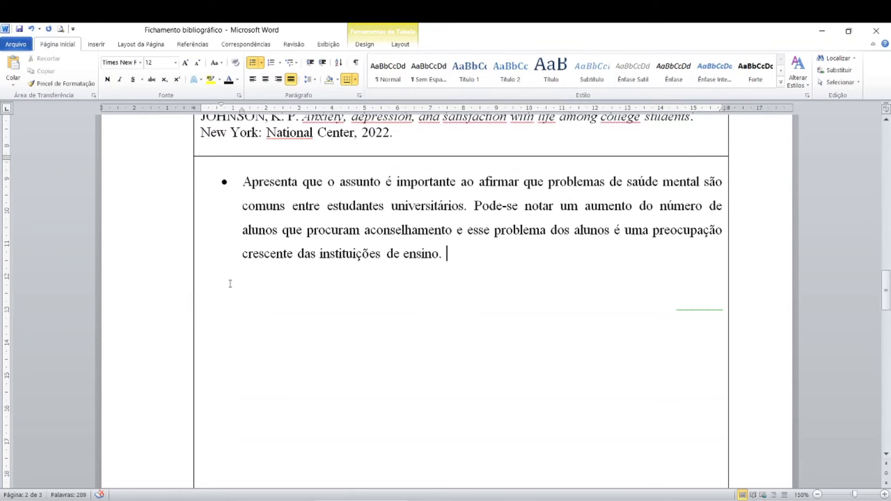
pyautogui.moveTo(230, 277); pyautogui.dragTo(722, 457)
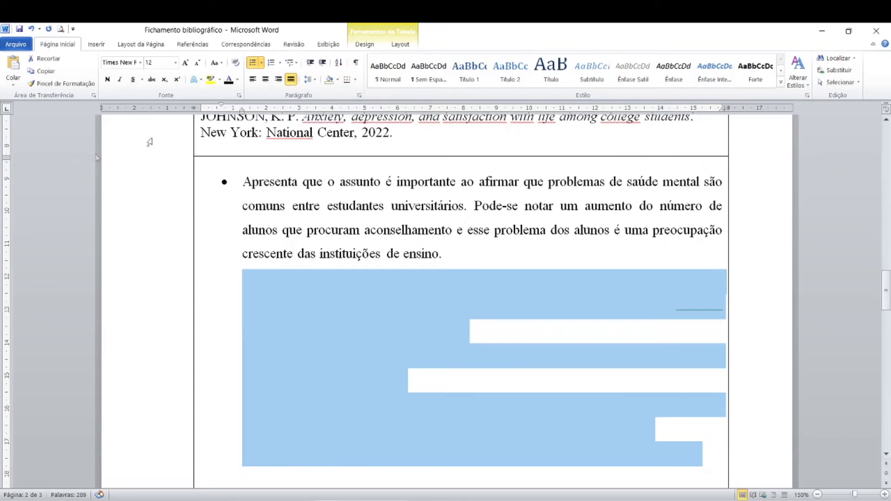
pyautogui.click(229, 79)
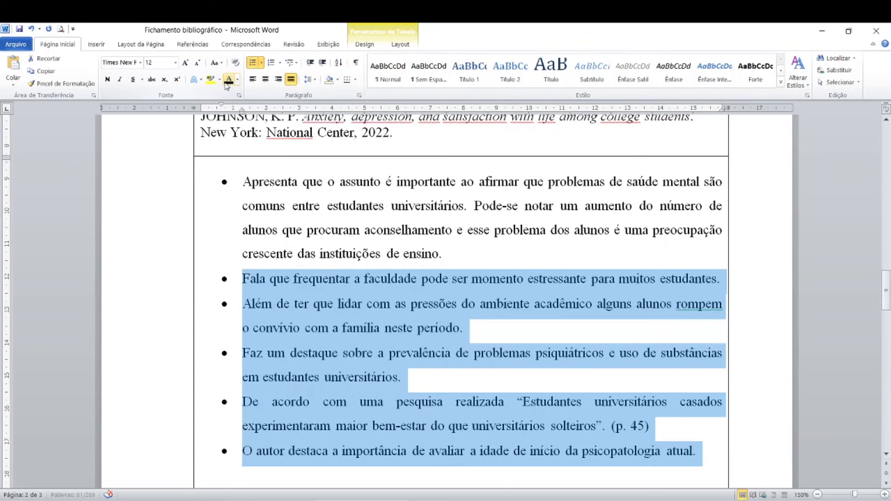
pyautogui.click(423, 383)
# Step: Examine the bulleted paragraphs below the first one, including the direct quotation and its page citation
pyautogui.scroll(-3, 244, 362)
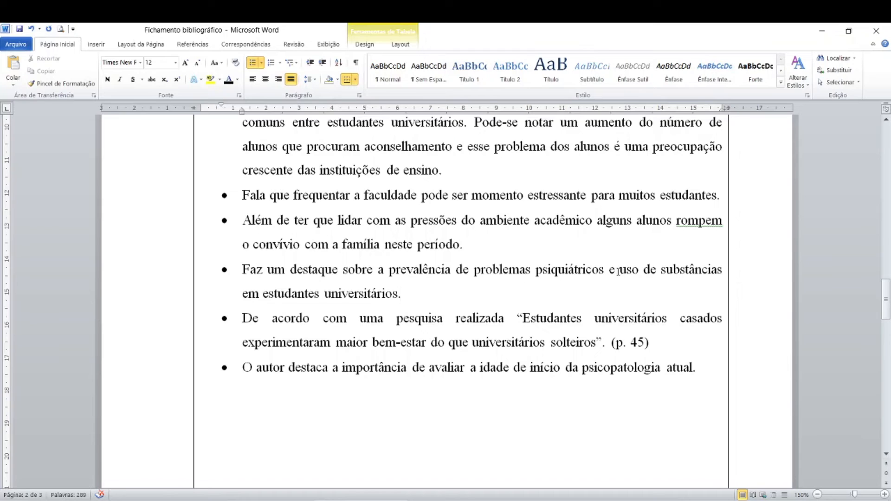
pyautogui.click(351, 293)
pyautogui.scroll(-2, 352, 294)
pyautogui.scroll(-1, 353, 294)
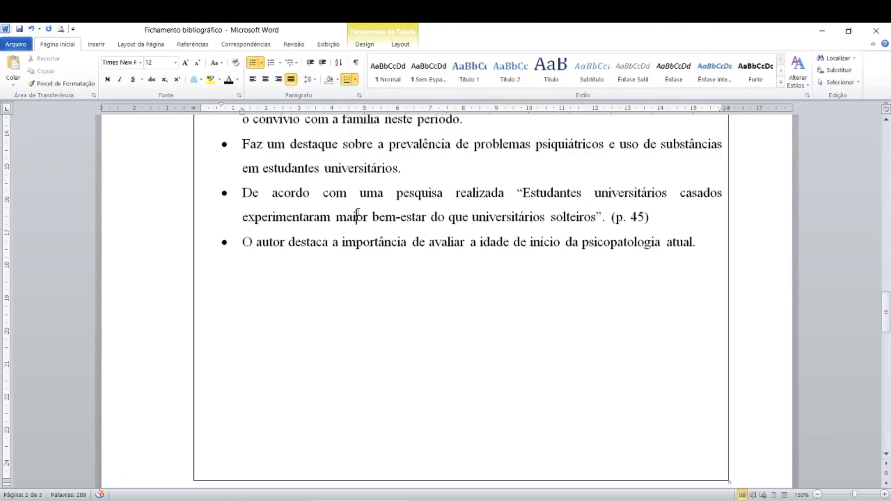
pyautogui.press('ctrl')
pyautogui.press('ctrl')
pyautogui.click(643, 217)
pyautogui.click(643, 217)
# Step: Apply the black font color to the remaining hidden bulleted paragraphs at the end of the second page's table
pyautogui.scroll(-1, 304, 298)
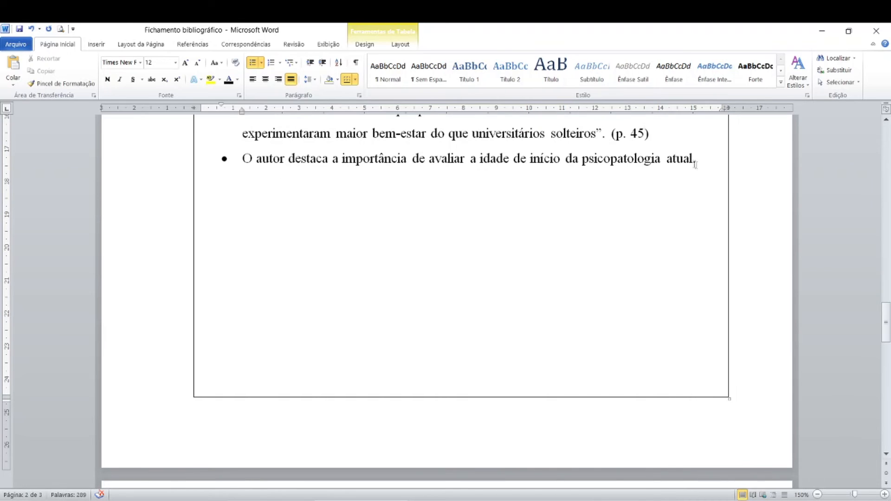
pyautogui.moveTo(244, 177); pyautogui.dragTo(495, 381)
pyautogui.click(228, 79)
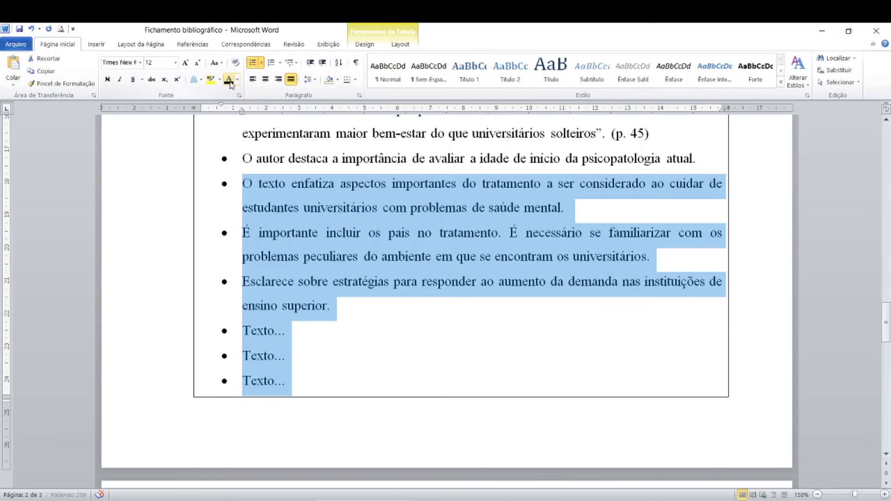
pyautogui.click(374, 361)
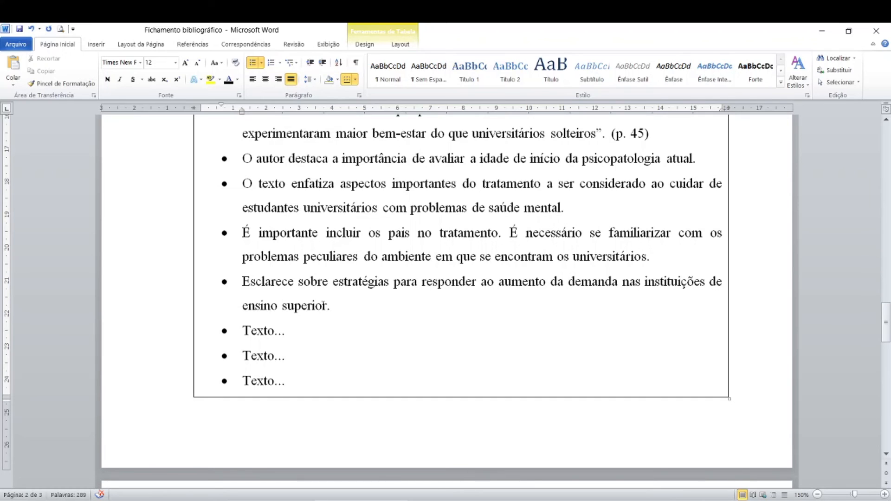
# Step: Review the second page's table from the title and reference rows down to the last "Texto..." bullet
pyautogui.click(261, 370)
pyautogui.scroll(-2, 260, 366)
pyautogui.scroll(5, 260, 366)
pyautogui.scroll(4, 260, 366)
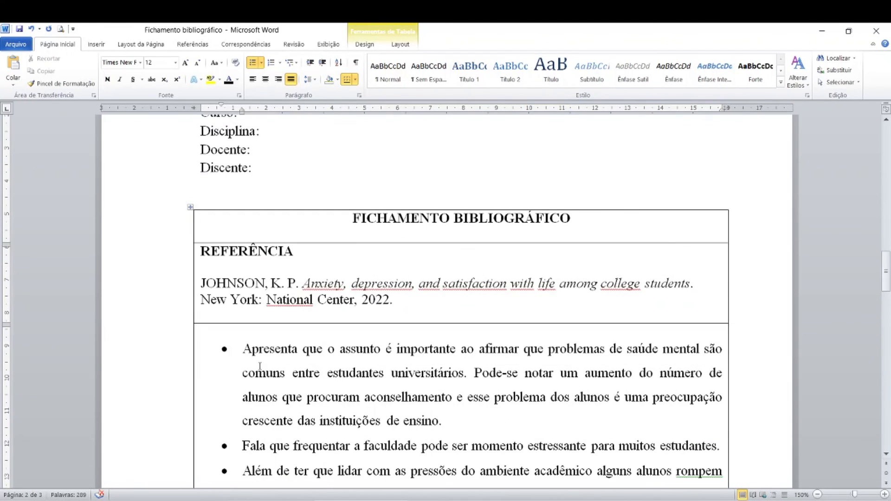
pyautogui.scroll(-2, 260, 366)
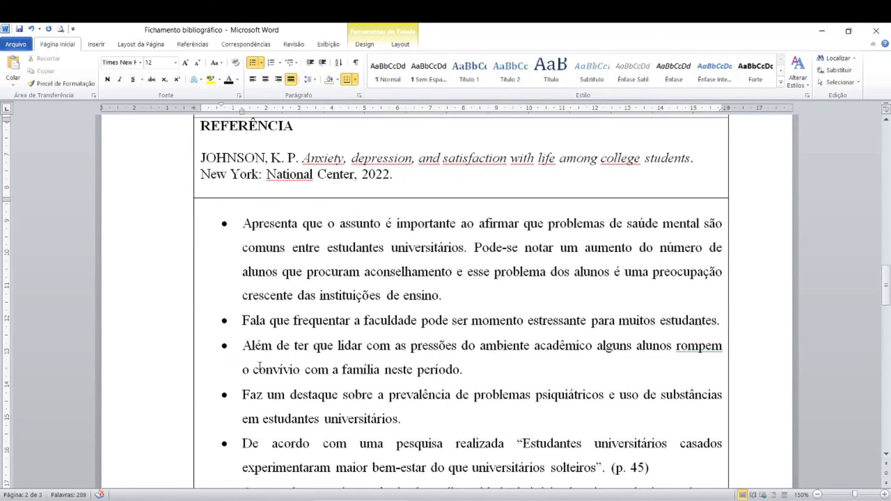
pyautogui.scroll(-5, 259, 366)
pyautogui.scroll(-2, 260, 366)
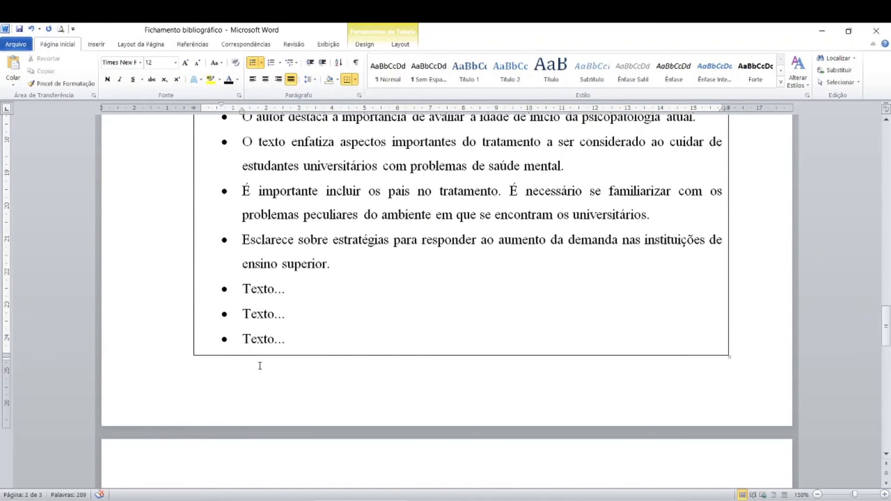
# Step: Apply the black font color to the hidden bulleted paragraphs in the part of the table on the third page
pyautogui.scroll(-4, 260, 366)
pyautogui.scroll(-3, 260, 366)
pyautogui.moveTo(218, 213); pyautogui.dragTo(487, 383)
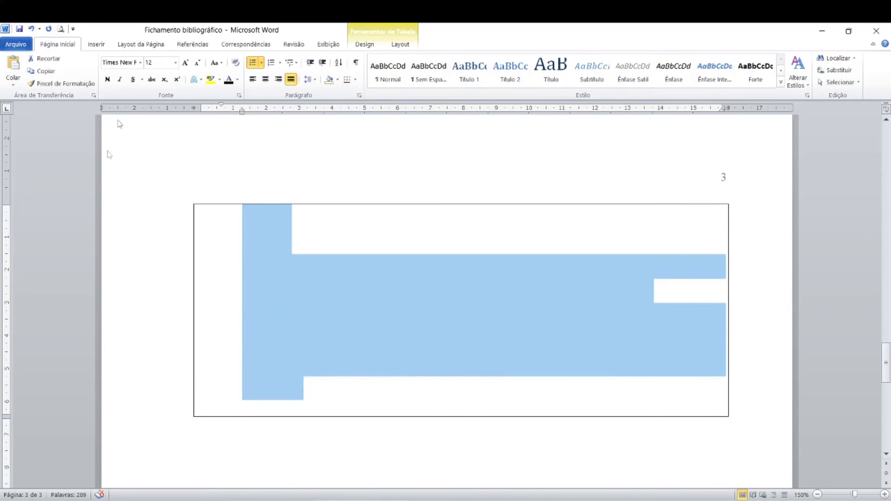
pyautogui.click(229, 80)
pyautogui.click(327, 385)
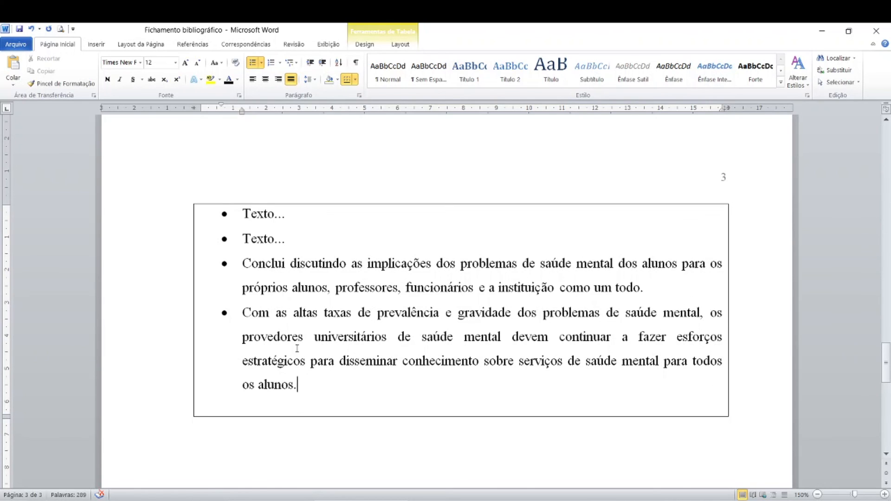
# Step: Review the table from the third page back up to the reference row and the first bulleted paragraph
pyautogui.scroll(6, 297, 348)
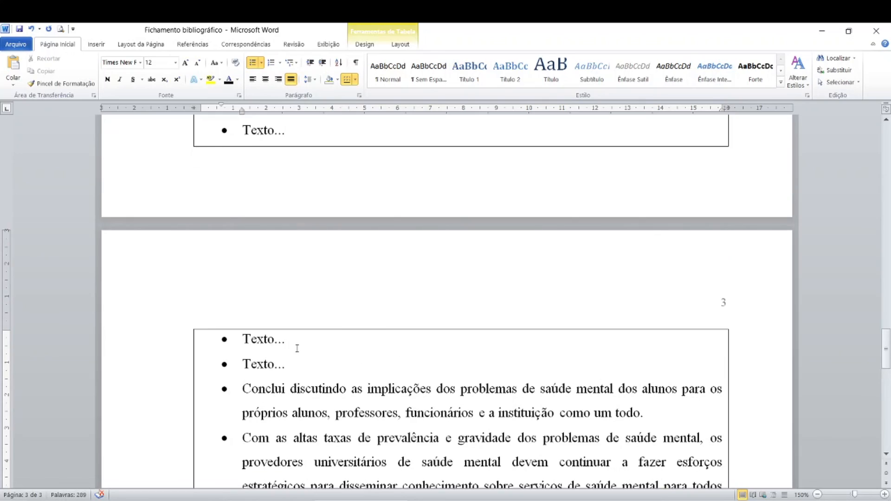
pyautogui.scroll(13, 296, 348)
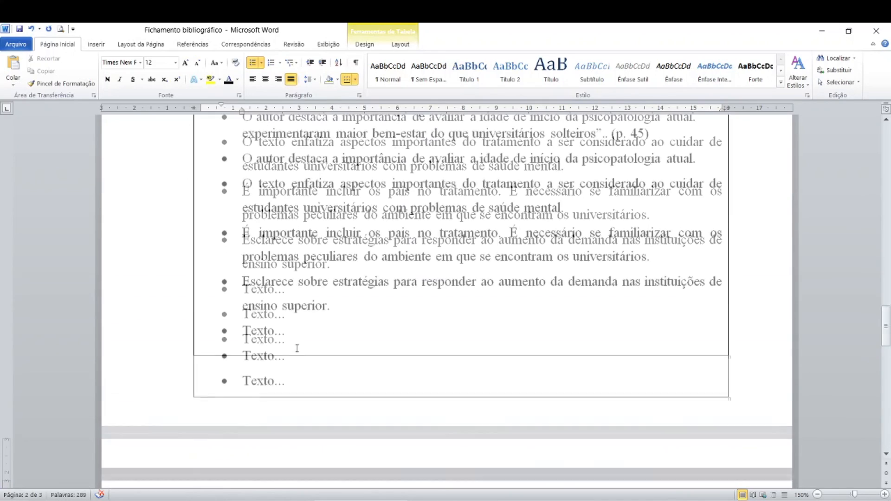
pyautogui.scroll(2, 297, 348)
pyautogui.scroll(-2, 297, 348)
pyautogui.click(636, 204)
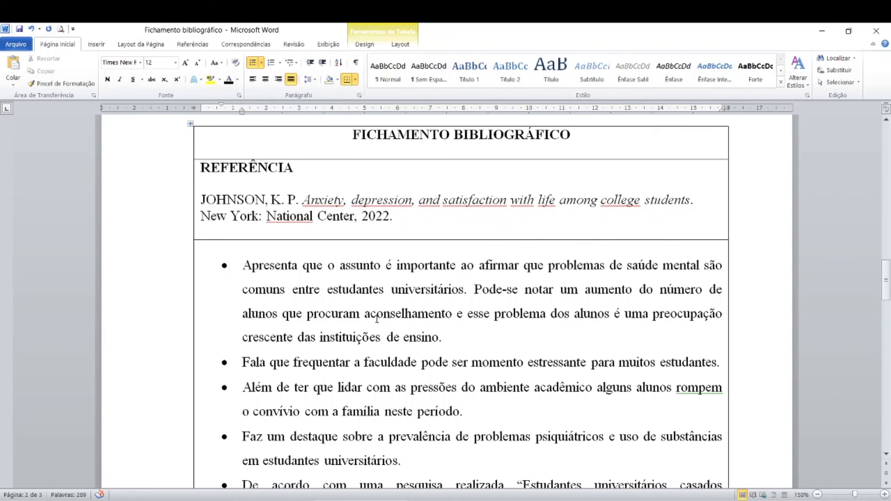
pyautogui.click(326, 316)
pyautogui.press('ctrl')
pyautogui.press('ctrl')
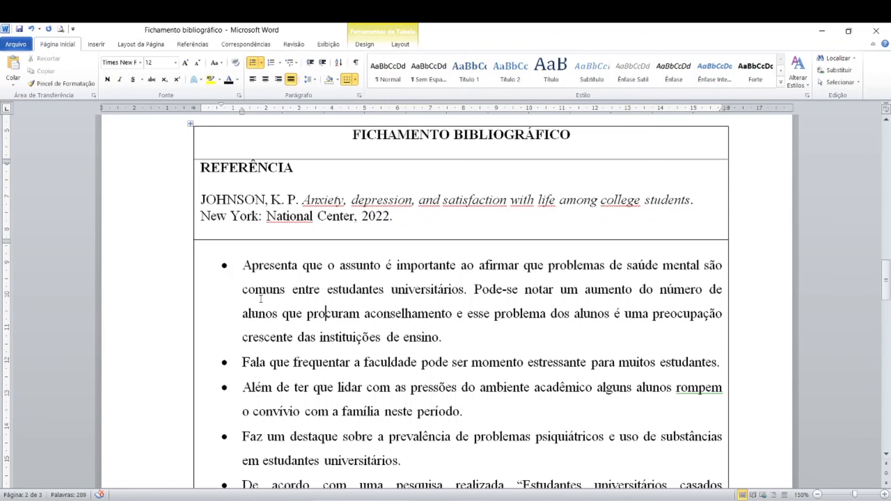
# Step: Examine the second page's bulleted paragraphs, comparing the paraphrased ones with the direct quotation that carries a page citation
pyautogui.scroll(-3, 261, 299)
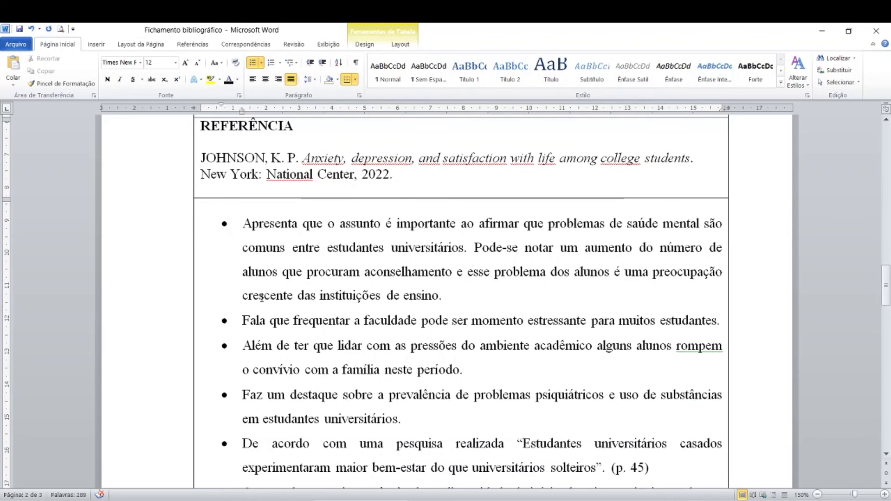
pyautogui.press('ctrl')
pyautogui.press('ctrl')
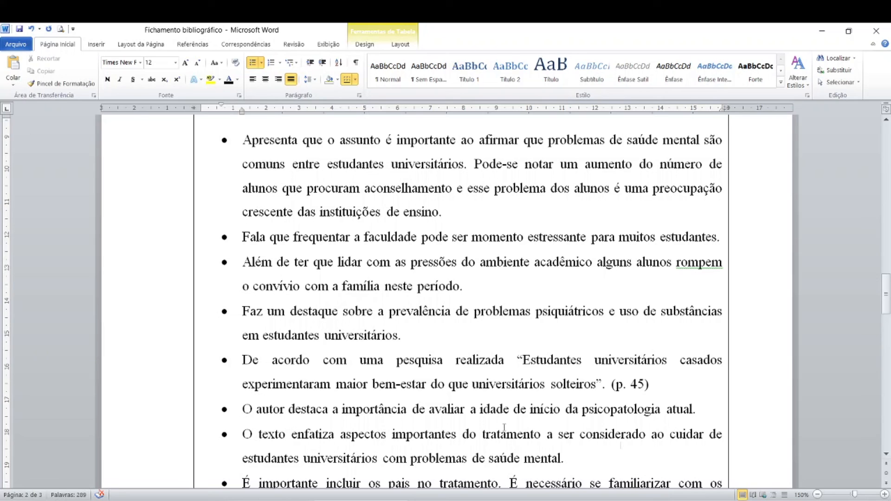
pyautogui.press('ctrl')
pyautogui.click(586, 388)
pyautogui.scroll(-3, 344, 354)
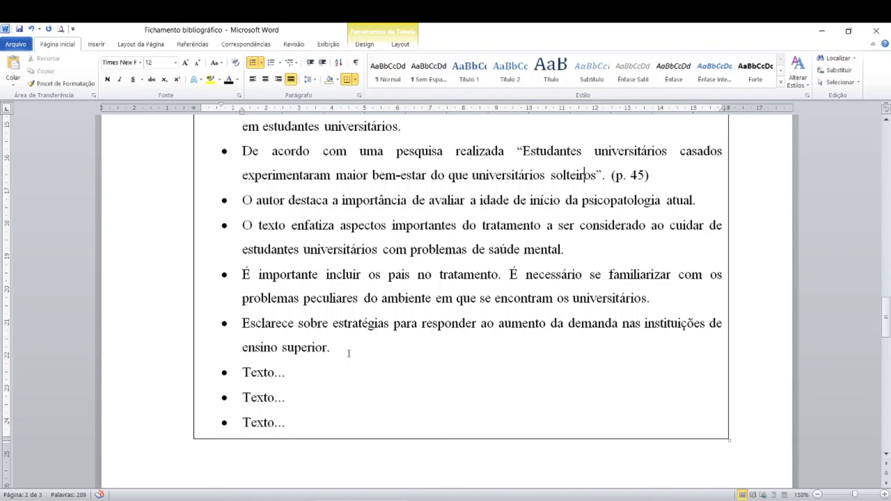
pyautogui.scroll(2, 349, 354)
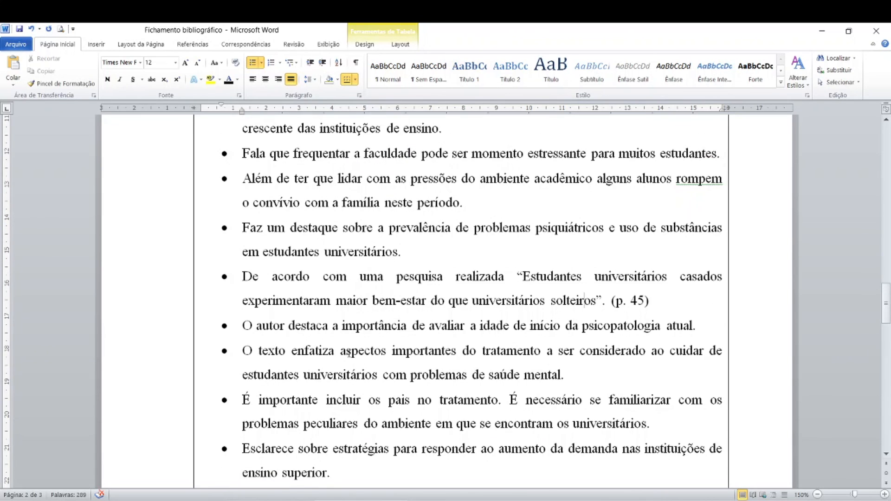
pyautogui.scroll(-2, 349, 353)
pyautogui.scroll(3, 349, 353)
pyautogui.scroll(3, 348, 353)
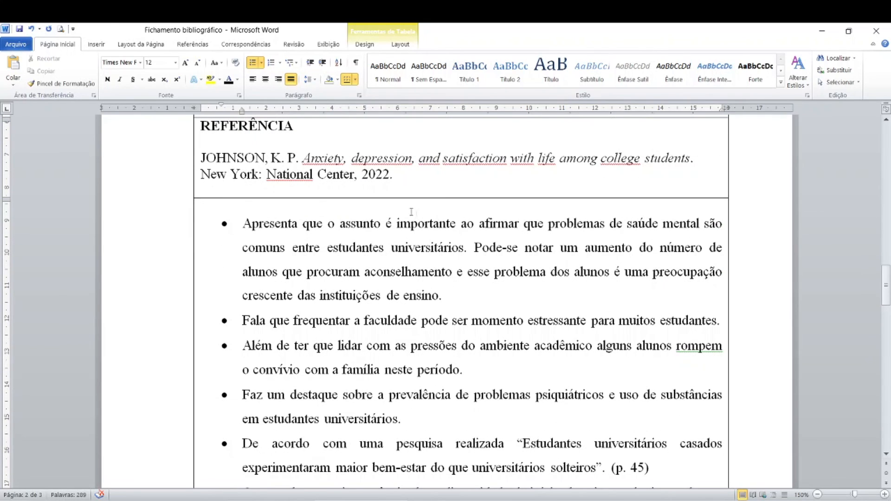
pyautogui.scroll(-2, 397, 336)
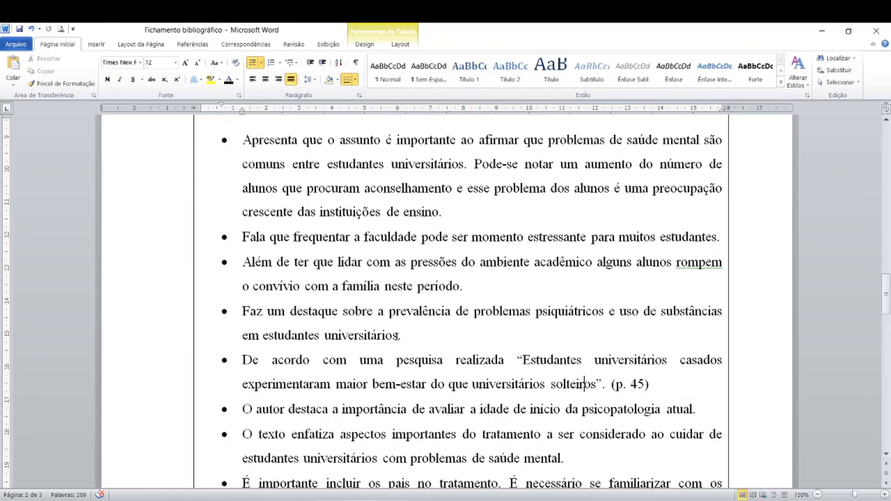
# Step: Look over the whole record, from the concluding bullets on the third page up to the institutional heading on the second
pyautogui.click(380, 214)
pyautogui.scroll(-15, 379, 214)
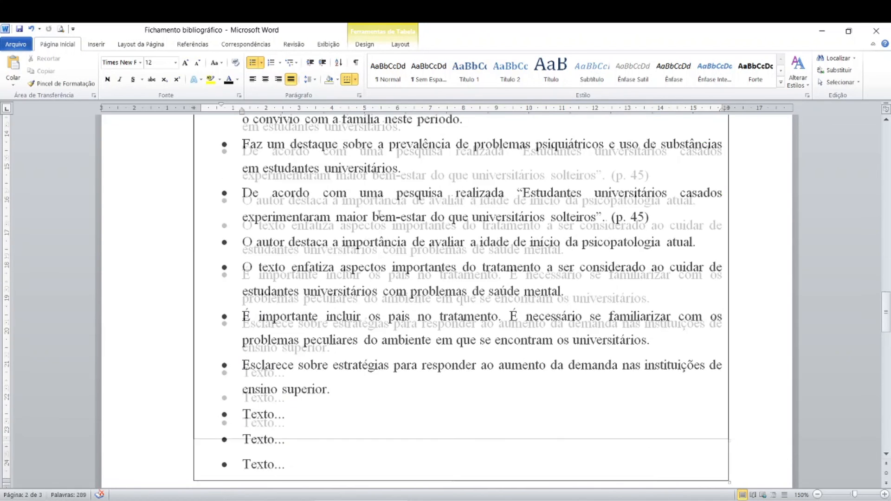
pyautogui.scroll(15, 379, 214)
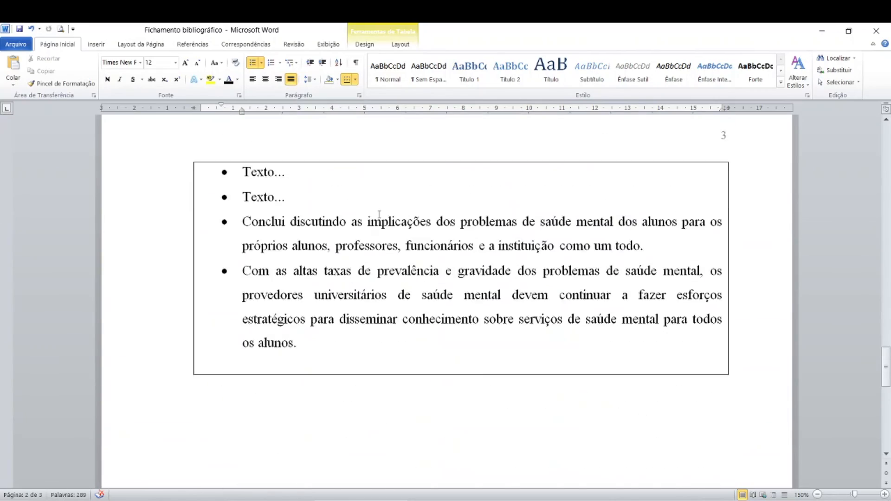
pyautogui.scroll(4, 379, 214)
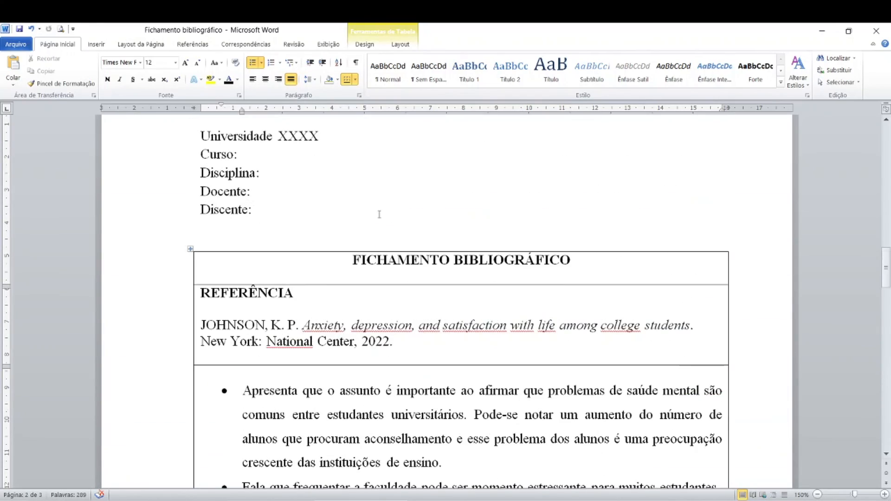
pyautogui.scroll(2, 370, 288)
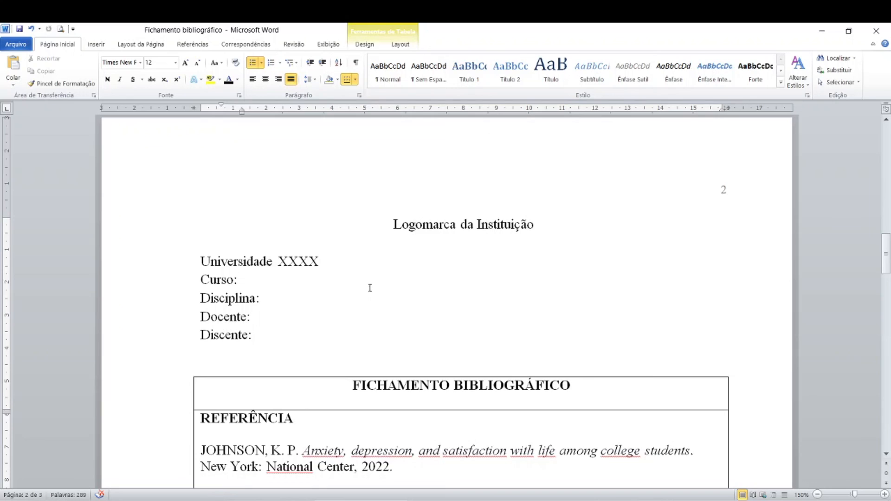